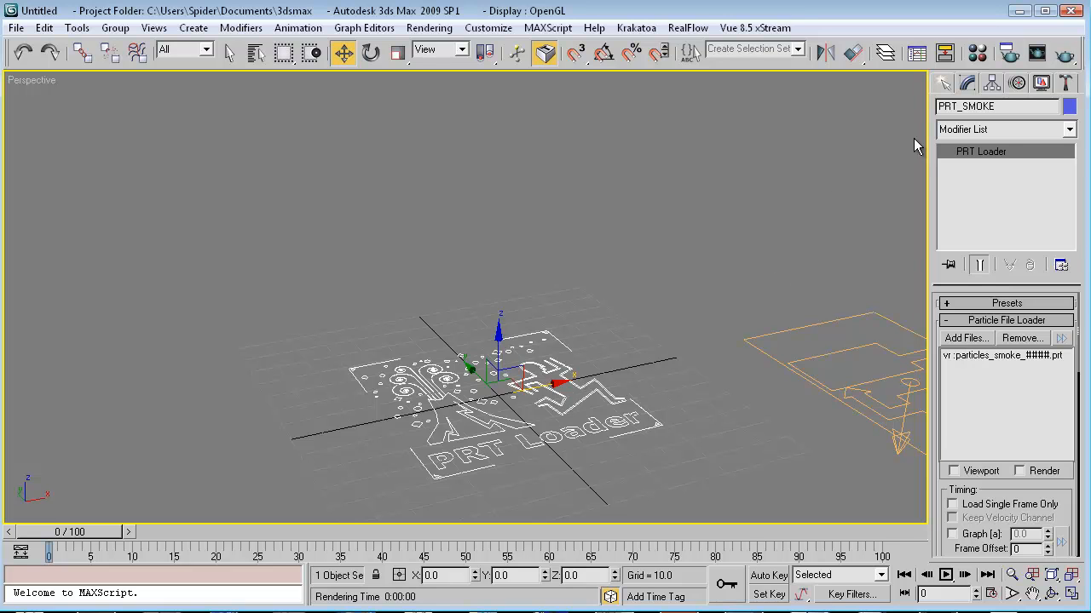
Add a Krakatoa Channels modifier to PRT_SMOKE and open its MagmaFlow editor.
{"action": "left_click", "coordinate": [1011, 133]}
{"action": "left_click", "coordinate": [1016, 128]}
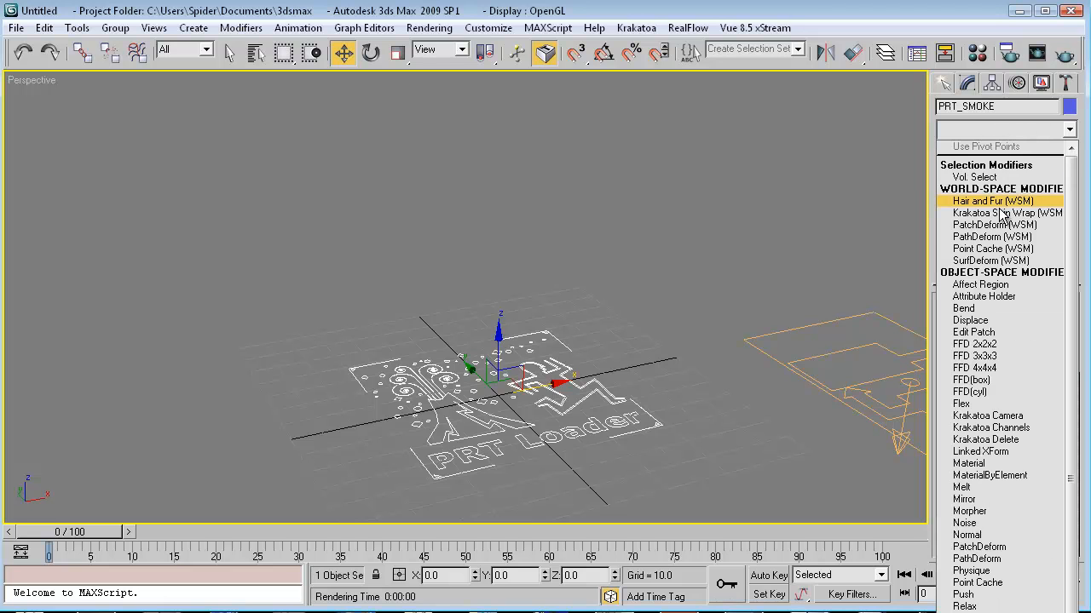
{"action": "left_click", "coordinate": [997, 428]}
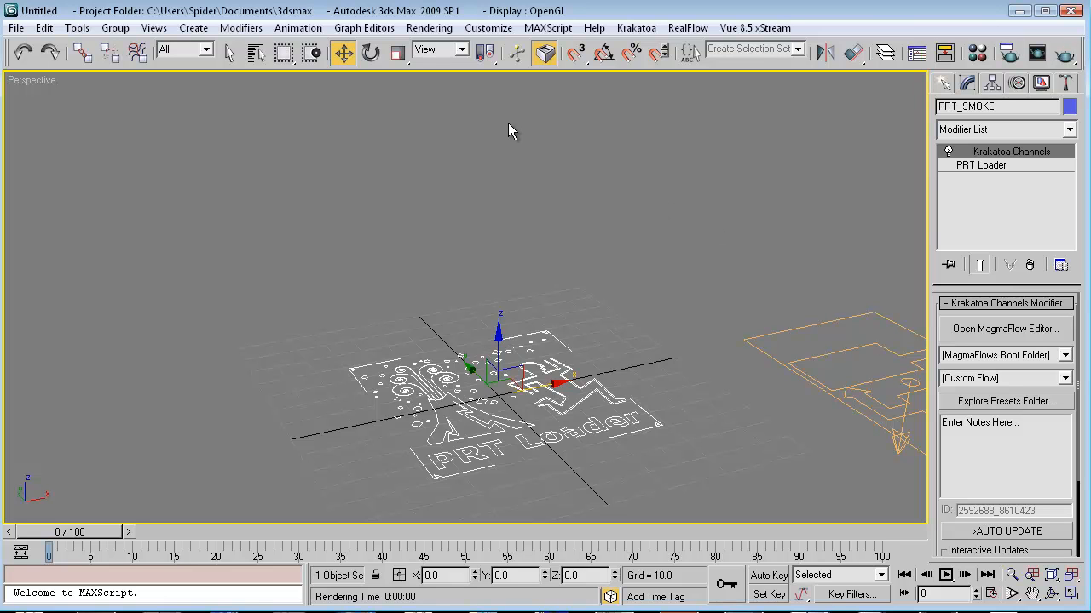
{"action": "left_click", "coordinate": [992, 341]}
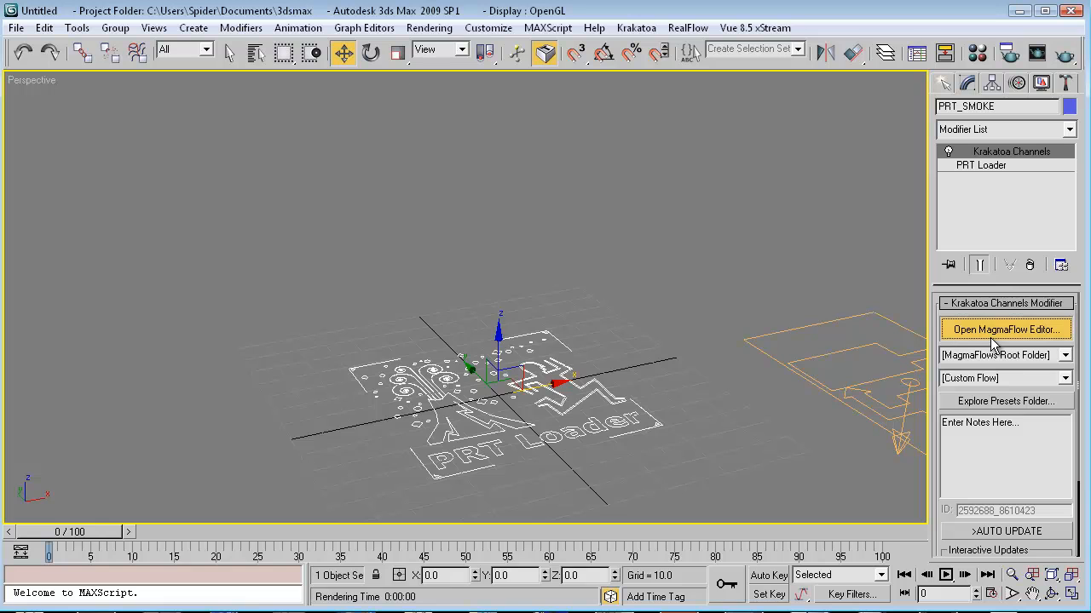
Change the flow input to a constant light grey value of 0.7725, then close the editor and deselect.
{"action": "left_click_drag", "start_coordinate": [383, 172], "coordinate": [485, 136]}
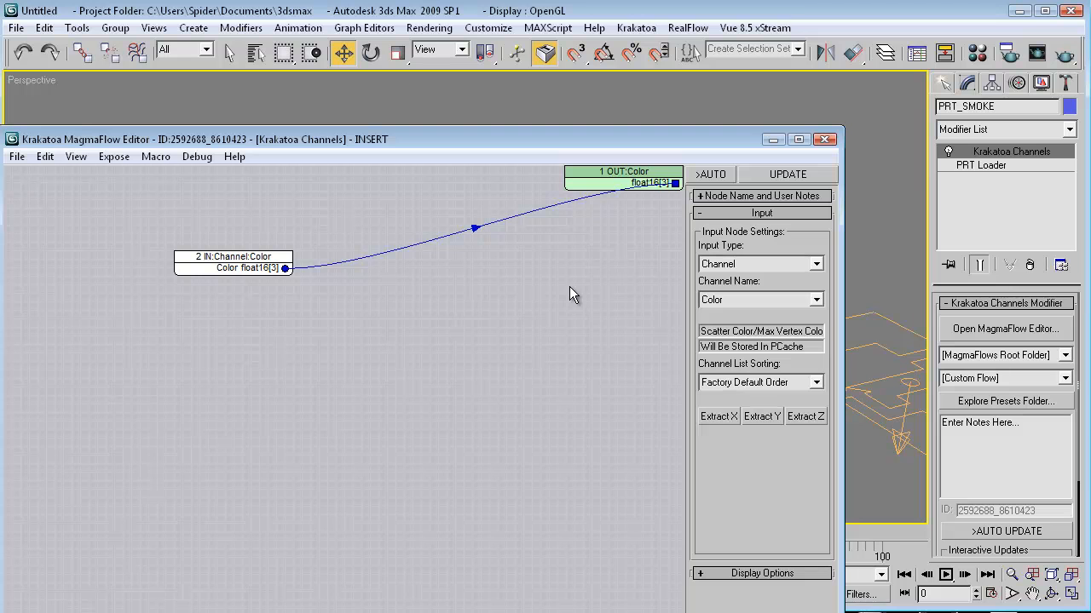
{"action": "left_click", "coordinate": [736, 268]}
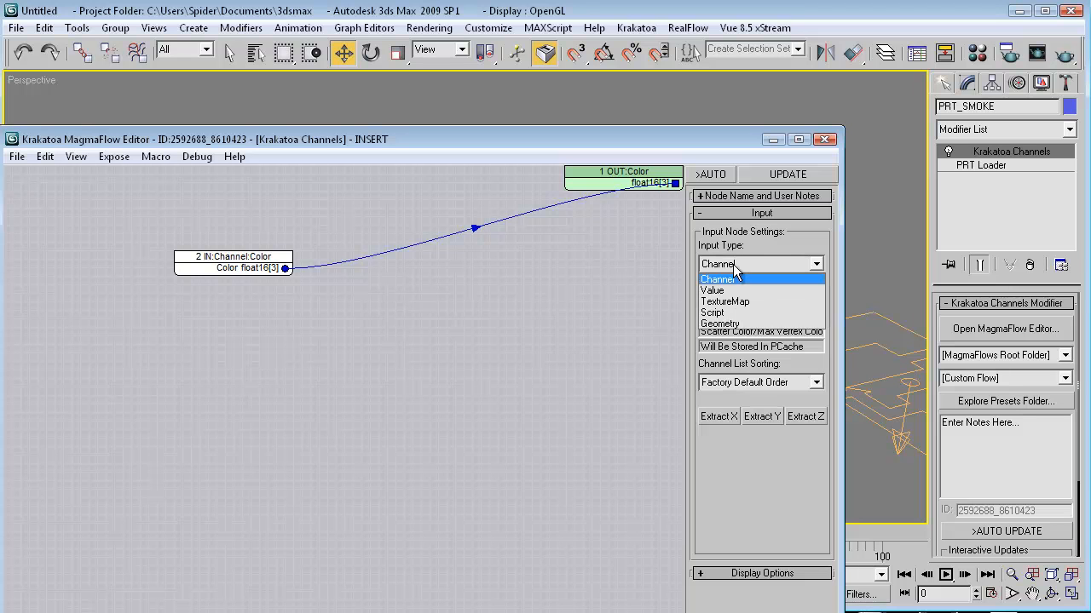
{"action": "left_click", "coordinate": [720, 291]}
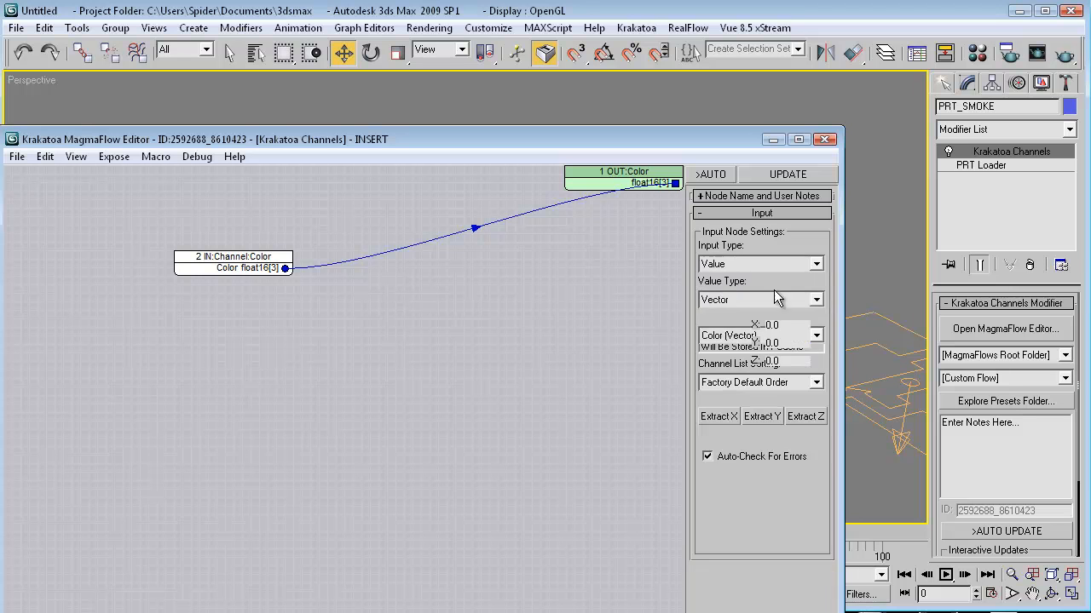
{"action": "left_click", "coordinate": [779, 380]}
{"action": "mouse_move", "coordinate": [418, 134]}
{"action": "left_mouse_down"}
{"action": "mouse_move", "coordinate": [390, 102]}
{"action": "mouse_move", "coordinate": [377, 106]}
{"action": "mouse_move", "coordinate": [397, 106]}
{"action": "mouse_move", "coordinate": [363, 106]}
{"action": "mouse_move", "coordinate": [448, 165]}
{"action": "mouse_move", "coordinate": [416, 188]}
{"action": "left_mouse_up"}
{"action": "mouse_move", "coordinate": [479, 225]}
{"action": "left_mouse_down"}
{"action": "mouse_move", "coordinate": [477, 235]}
{"action": "mouse_move", "coordinate": [496, 233]}
{"action": "mouse_move", "coordinate": [487, 206]}
{"action": "left_mouse_up"}
{"action": "left_click", "coordinate": [626, 247]}
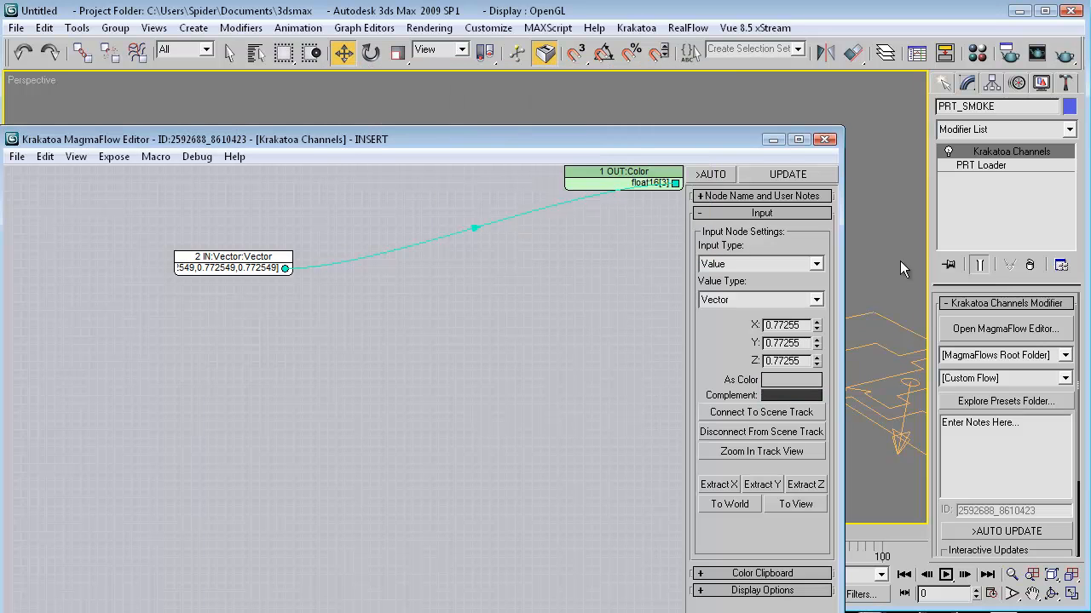
{"action": "left_click", "coordinate": [821, 140]}
{"action": "left_click", "coordinate": [545, 401]}
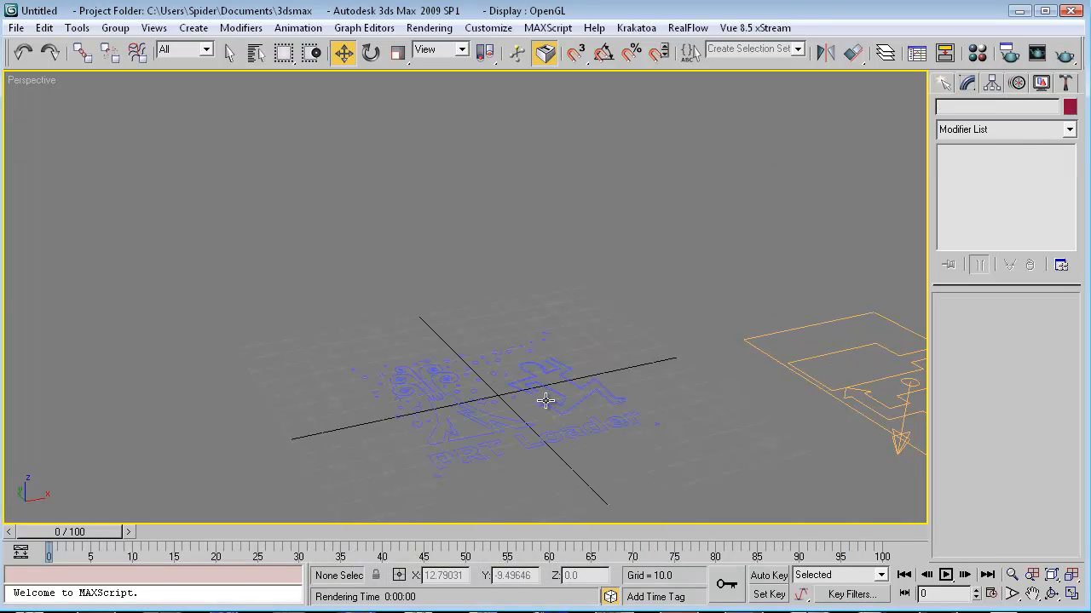
Select PRT_FIRE, add a Krakatoa Channels modifier, and open its MagmaFlow editor.
{"action": "left_click", "coordinate": [526, 406]}
{"action": "left_click", "coordinate": [525, 406]}
{"action": "left_click", "coordinate": [1058, 135]}
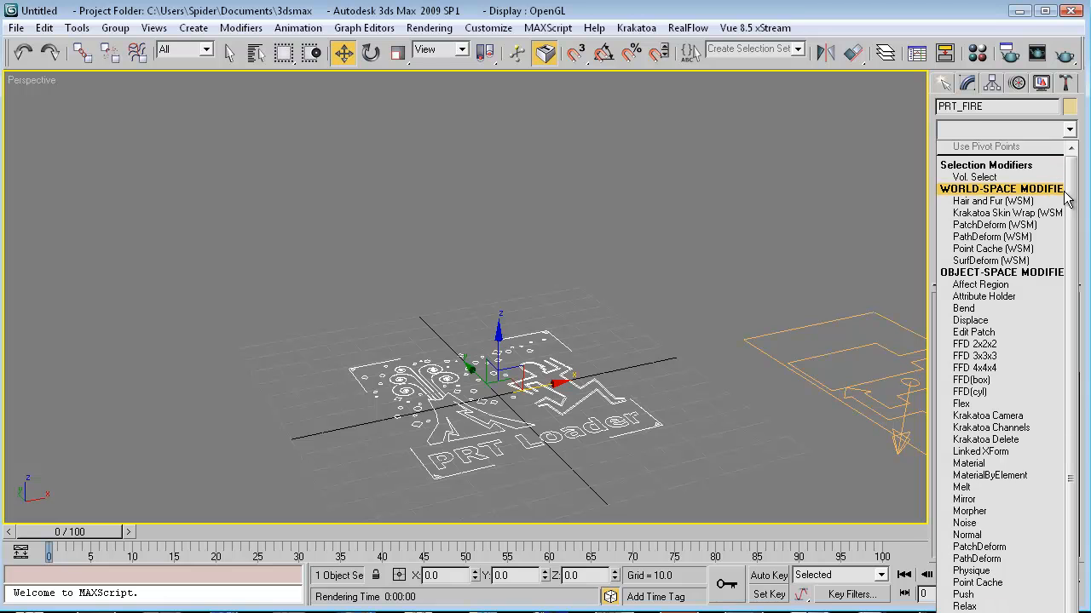
{"action": "left_click_drag", "start_coordinate": [1069, 210], "coordinate": [1069, 244]}
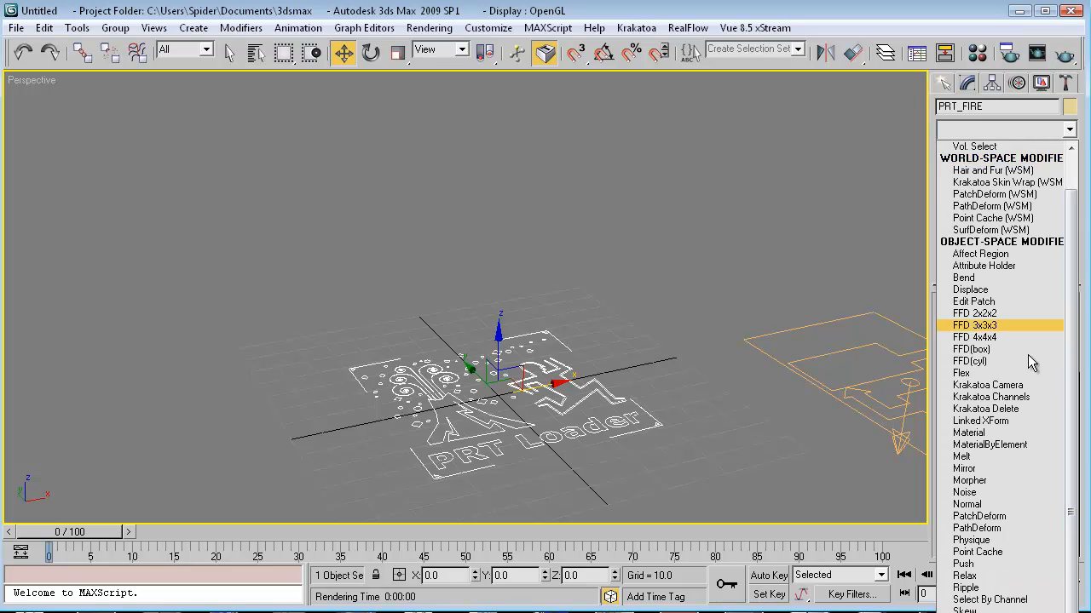
{"action": "left_click", "coordinate": [969, 397]}
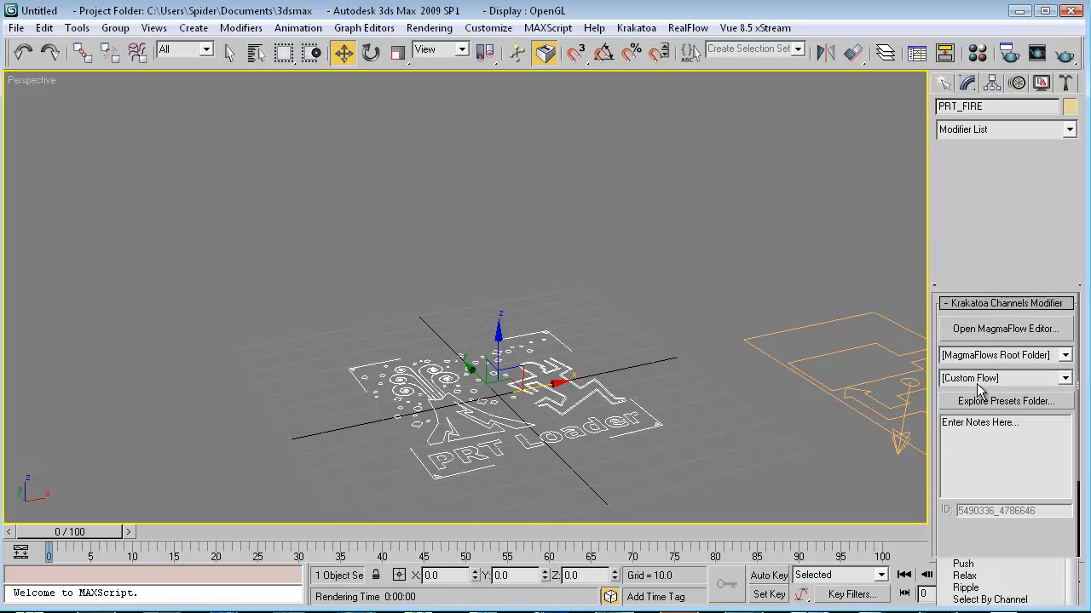
{"action": "left_click", "coordinate": [979, 333]}
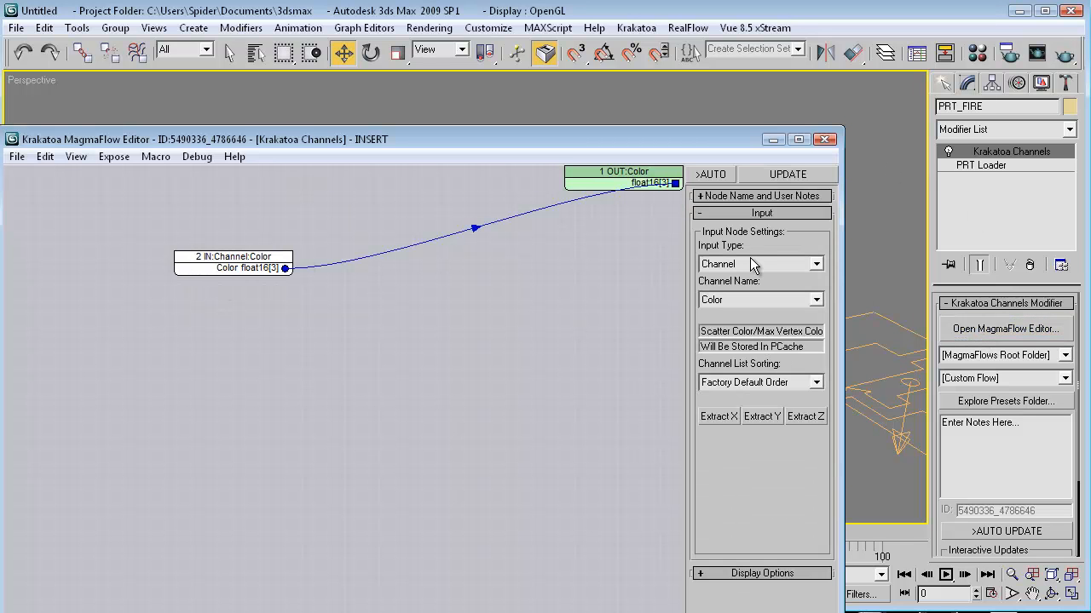
Make PRT_FIRE's flow input a constant orange value (1, 0.635, 0) and test-render it.
{"action": "left_click", "coordinate": [749, 264]}
{"action": "left_click", "coordinate": [729, 289]}
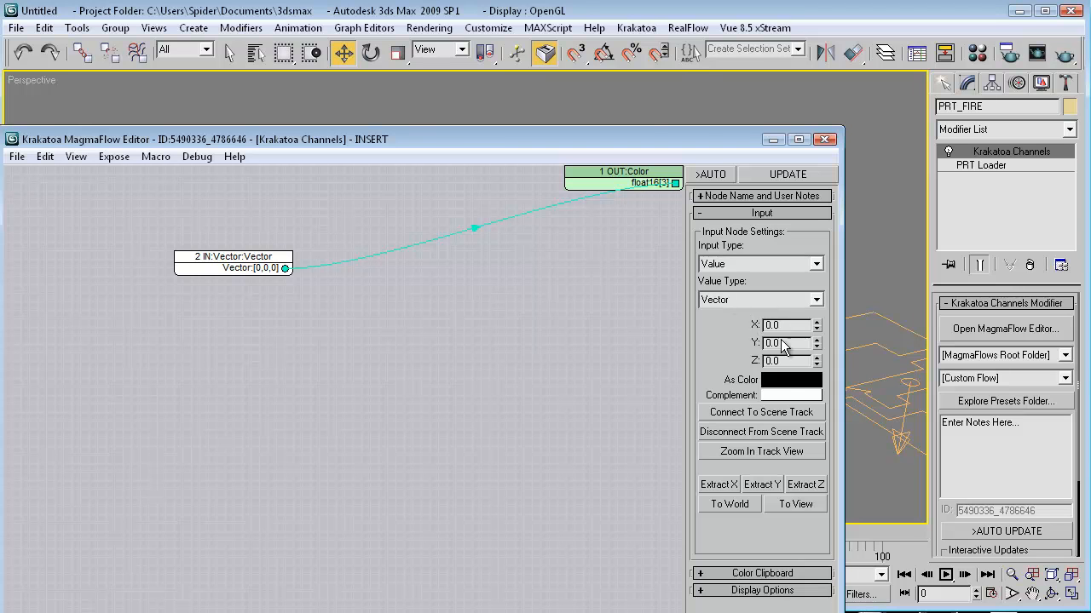
{"action": "left_click", "coordinate": [775, 378]}
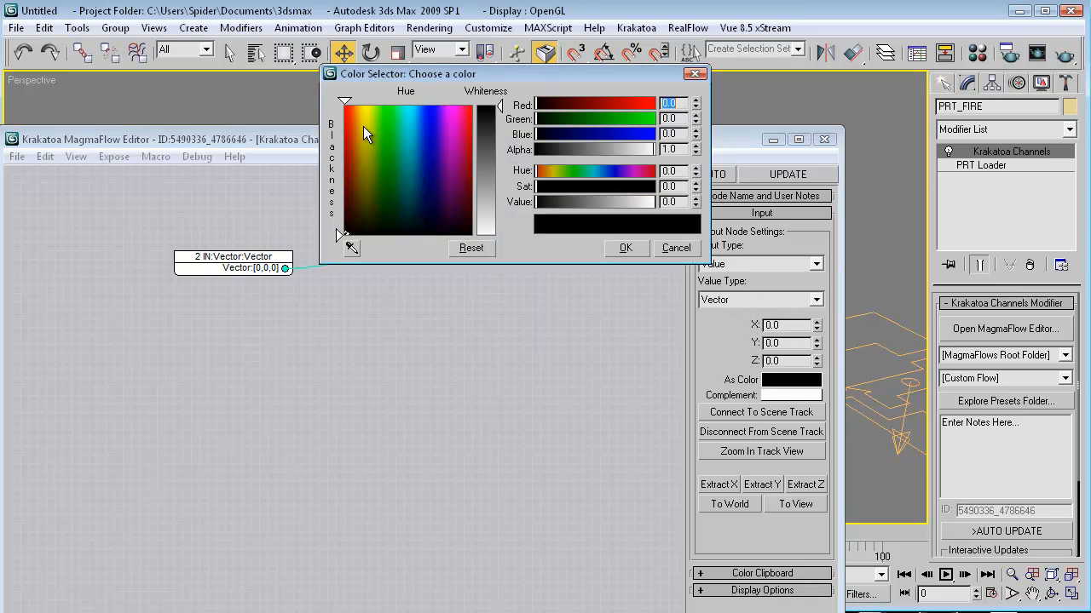
{"action": "left_click_drag", "start_coordinate": [363, 126], "coordinate": [357, 104]}
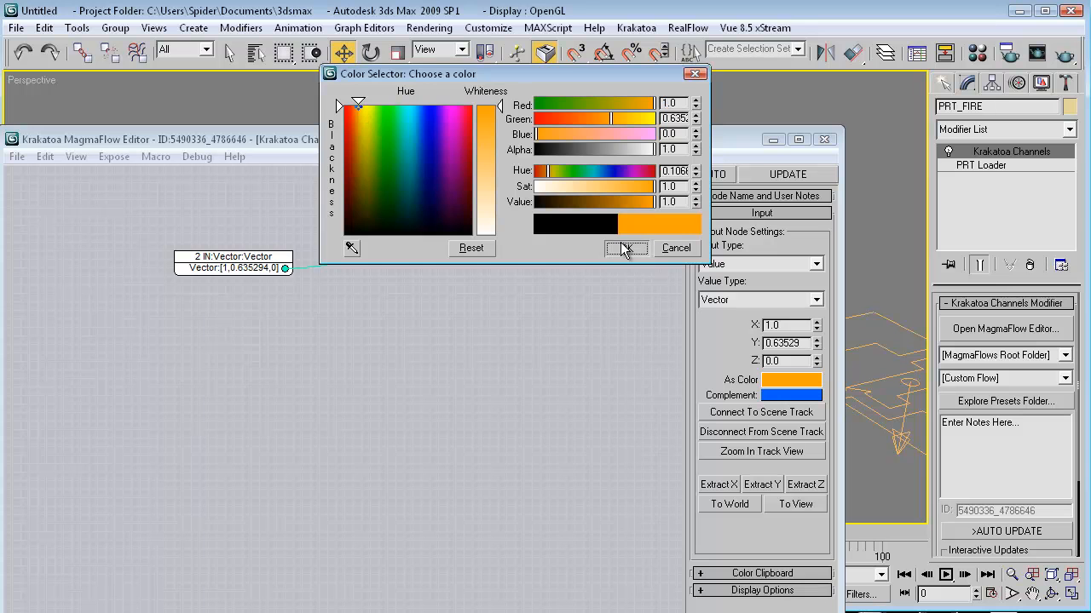
{"action": "left_click", "coordinate": [624, 248]}
{"action": "key", "text": "shift+q"}
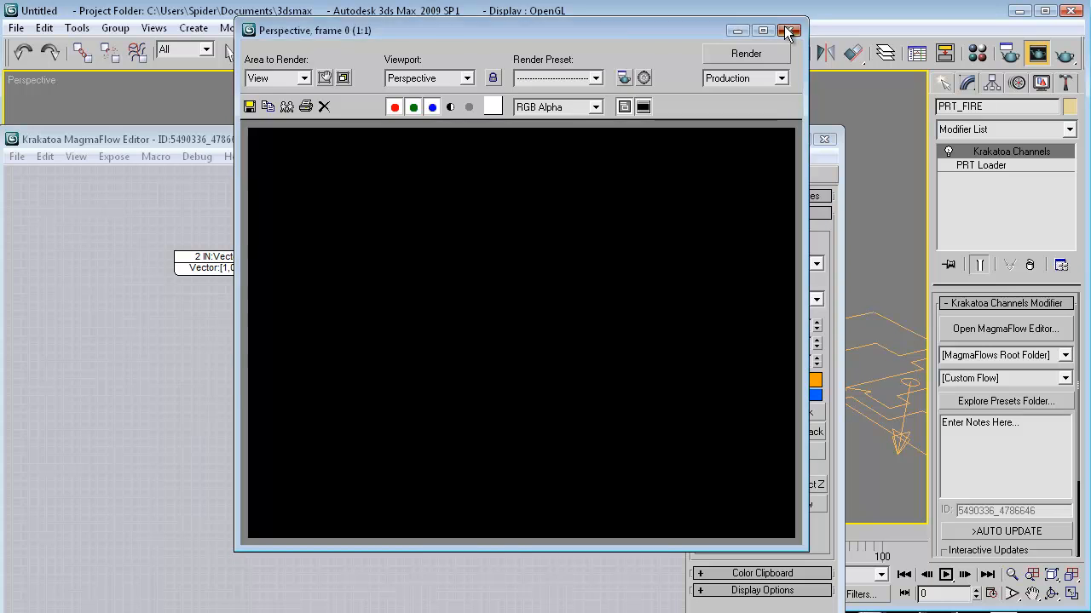
{"action": "left_click", "coordinate": [788, 30]}
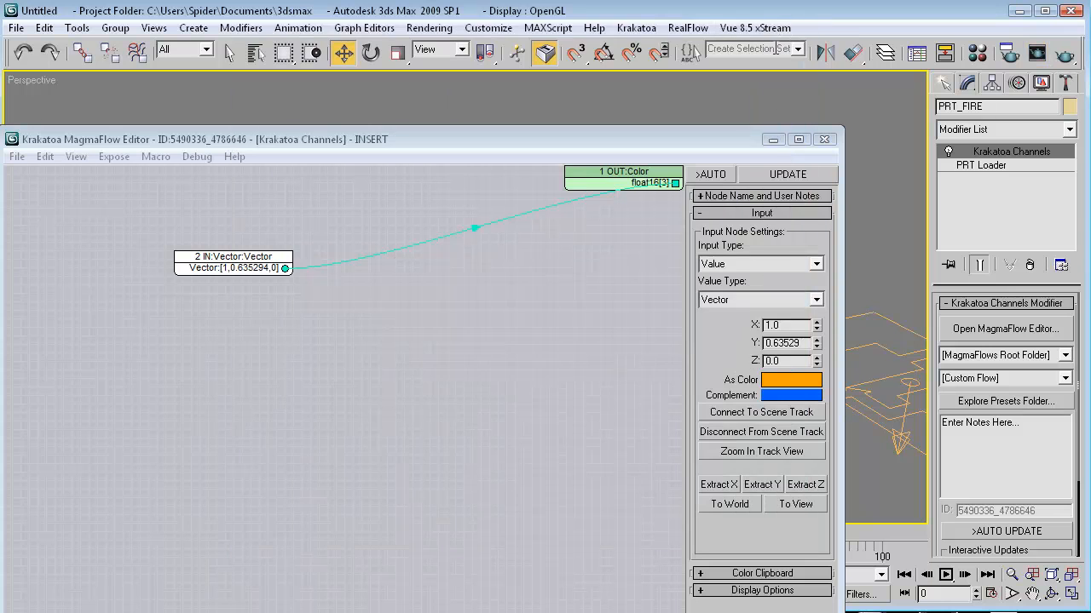
Minimize the MagmaFlow editor, scrub the time slider to frame 49, and render the Perspective view.
{"action": "left_click", "coordinate": [771, 142]}
{"action": "left_click", "coordinate": [771, 141]}
{"action": "middle_click_drag", "start_coordinate": [645, 394], "coordinate": [636, 381]}
{"action": "middle_click_drag", "start_coordinate": [471, 443], "coordinate": [484, 408]}
{"action": "left_click_drag", "start_coordinate": [59, 532], "coordinate": [322, 538]}
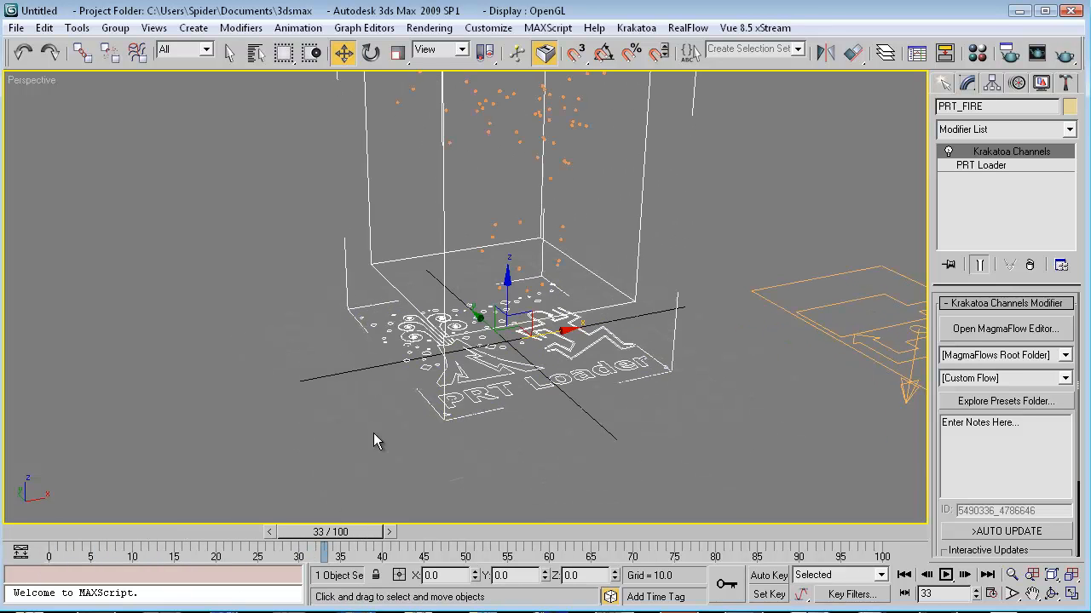
{"action": "middle_click_drag", "start_coordinate": [502, 367], "coordinate": [477, 460]}
{"action": "middle_click_drag", "start_coordinate": [570, 452], "coordinate": [608, 442]}
{"action": "left_click_drag", "start_coordinate": [345, 538], "coordinate": [471, 540]}
{"action": "middle_click_drag", "start_coordinate": [610, 370], "coordinate": [617, 433]}
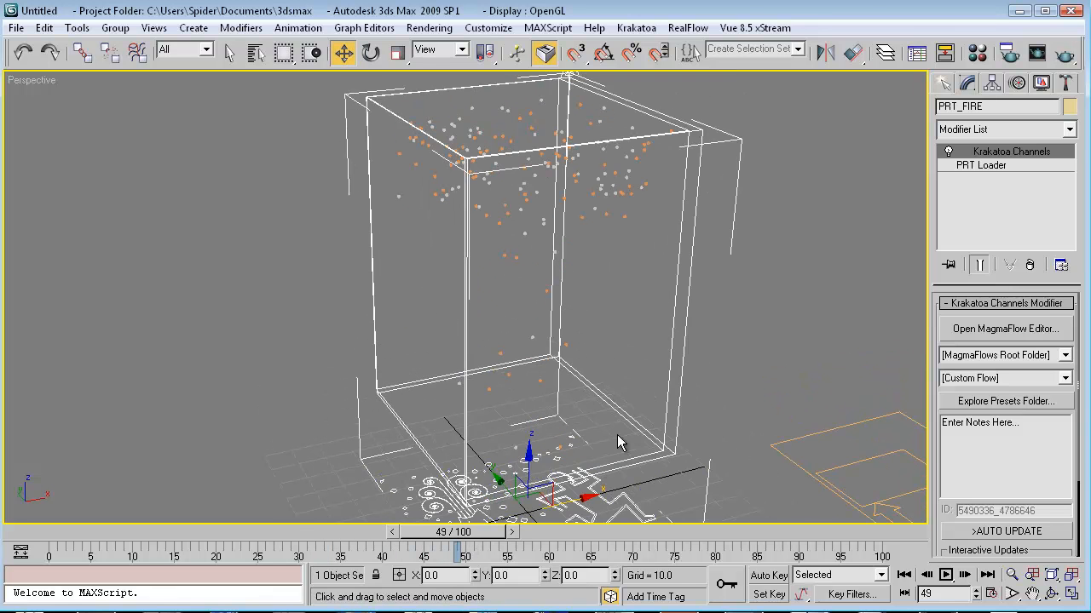
{"action": "key", "text": "F9"}
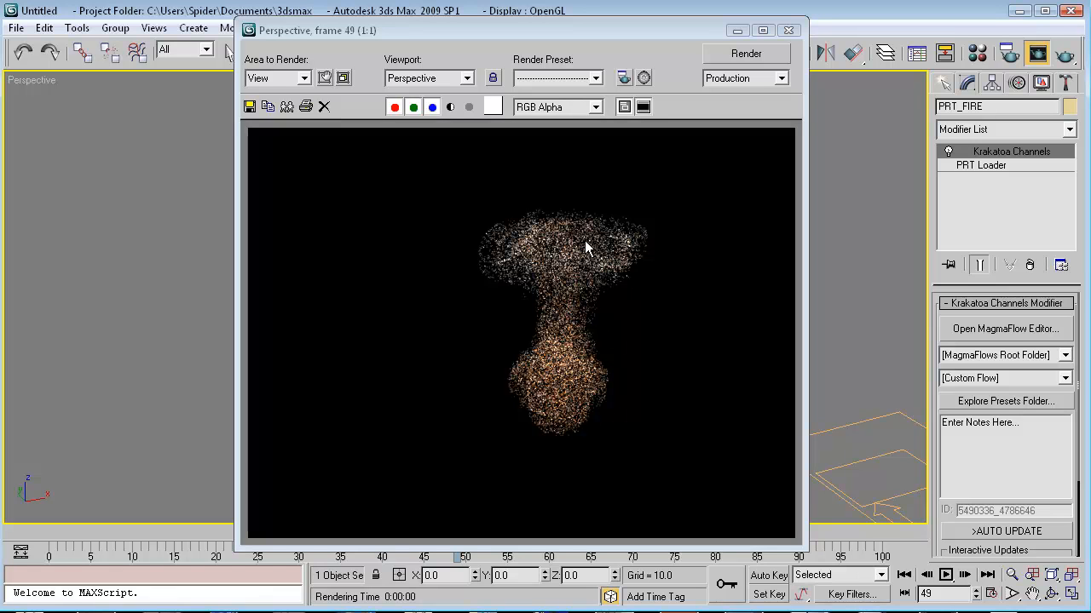
Switch Krakatoa's Particle Rendering to Voxel Rendering and re-render frame 49.
{"action": "left_click", "coordinate": [788, 30]}
{"action": "middle_click_drag", "start_coordinate": [695, 339], "coordinate": [688, 388]}
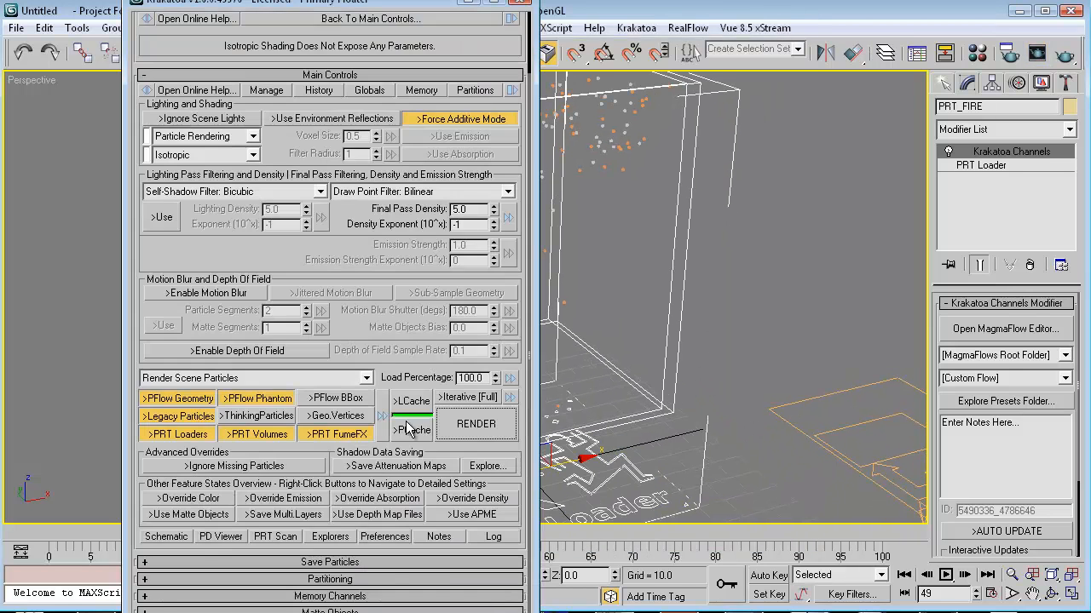
{"action": "left_click_drag", "start_coordinate": [380, 344], "coordinate": [358, 471]}
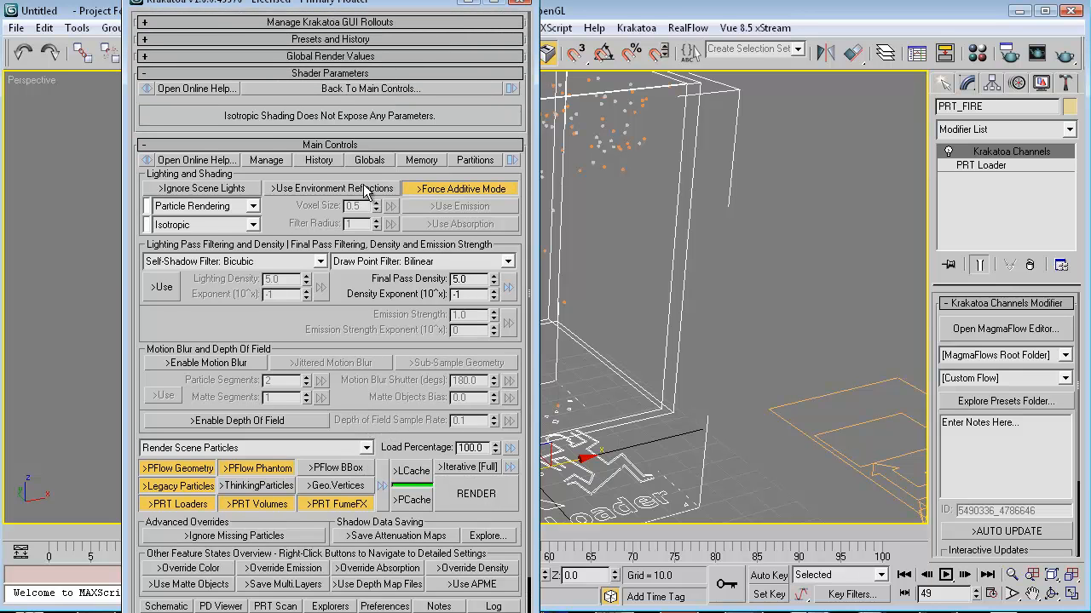
{"action": "left_click_drag", "start_coordinate": [294, 219], "coordinate": [300, 202]}
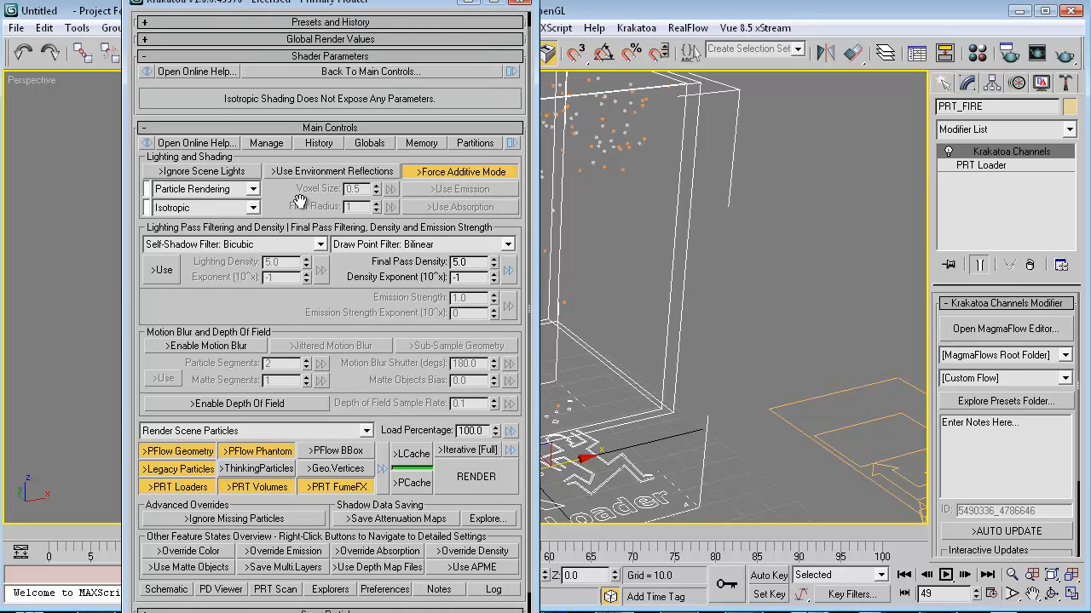
{"action": "left_click", "coordinate": [245, 195]}
{"action": "left_click", "coordinate": [193, 207]}
{"action": "left_click", "coordinate": [202, 194]}
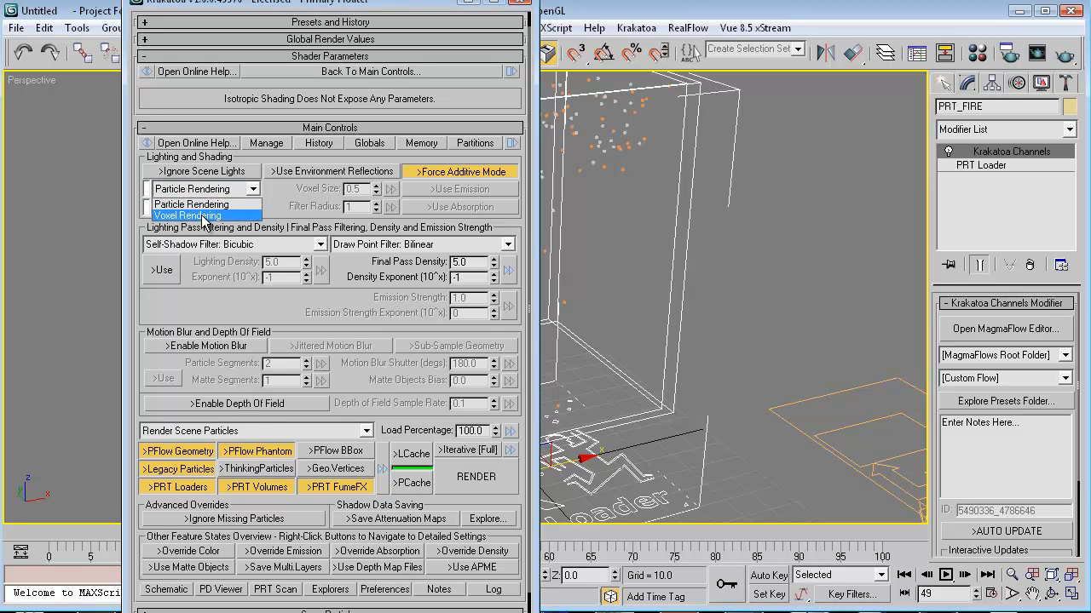
{"action": "left_click", "coordinate": [190, 217]}
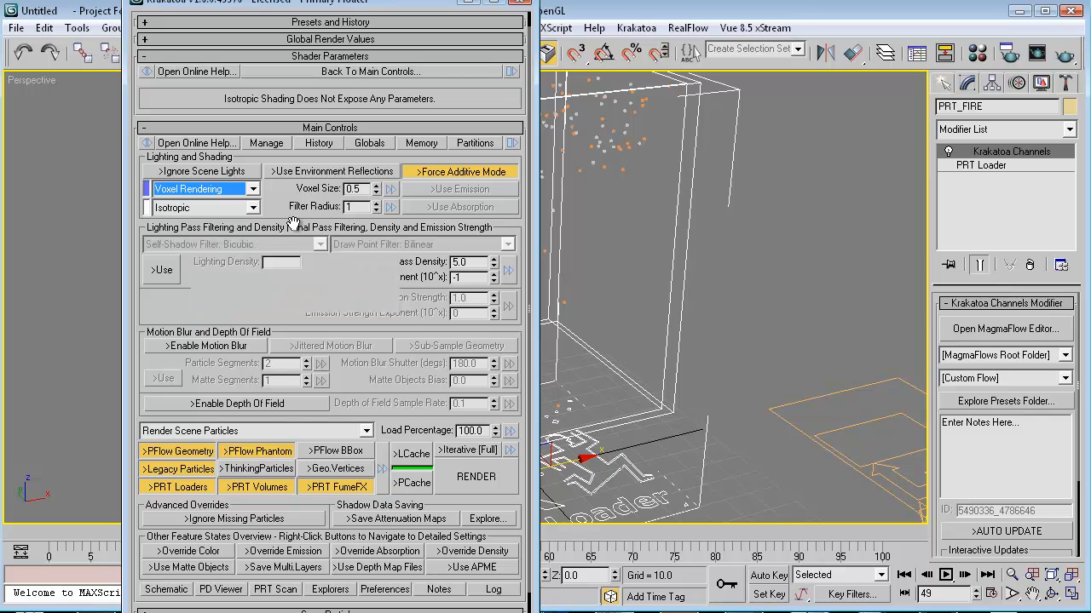
{"action": "left_click_drag", "start_coordinate": [281, 208], "coordinate": [281, 201]}
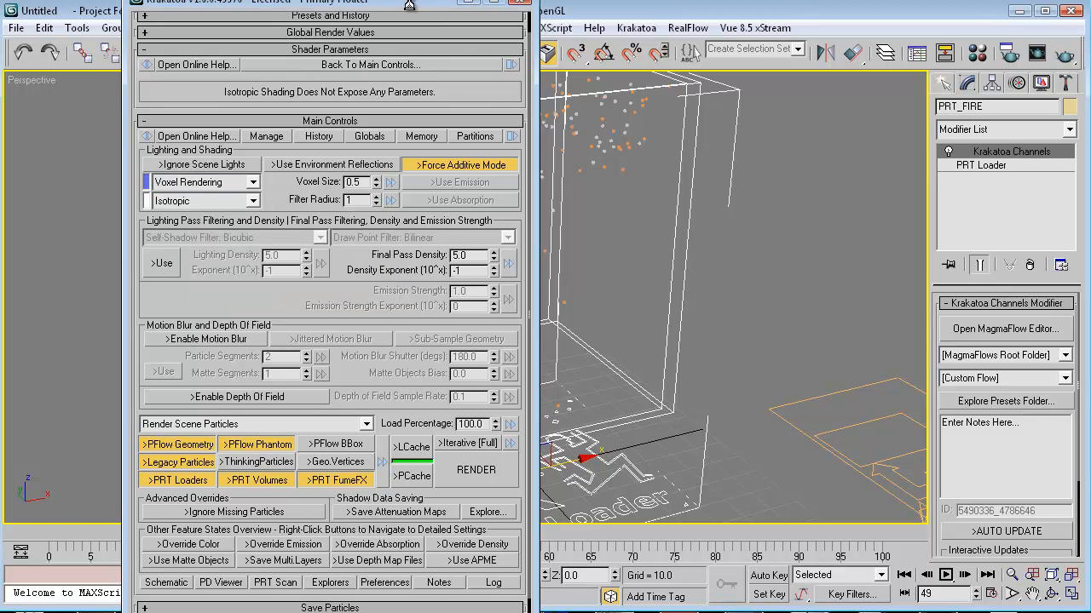
{"action": "left_click_drag", "start_coordinate": [412, 7], "coordinate": [239, 6]}
{"action": "middle_click_drag", "start_coordinate": [722, 302], "coordinate": [746, 310]}
{"action": "key", "text": "shift+q"}
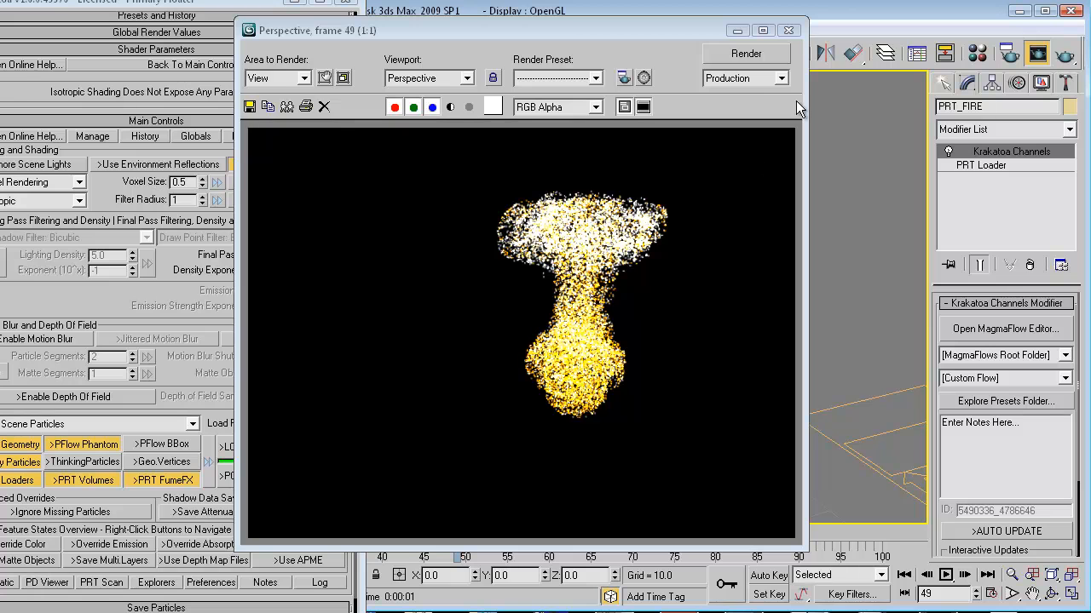
Turn off Force Additive Mode and ready the Standard Target Spot light tool.
{"action": "left_click", "coordinate": [789, 30]}
{"action": "left_click", "coordinate": [255, 163]}
{"action": "left_click", "coordinate": [942, 83]}
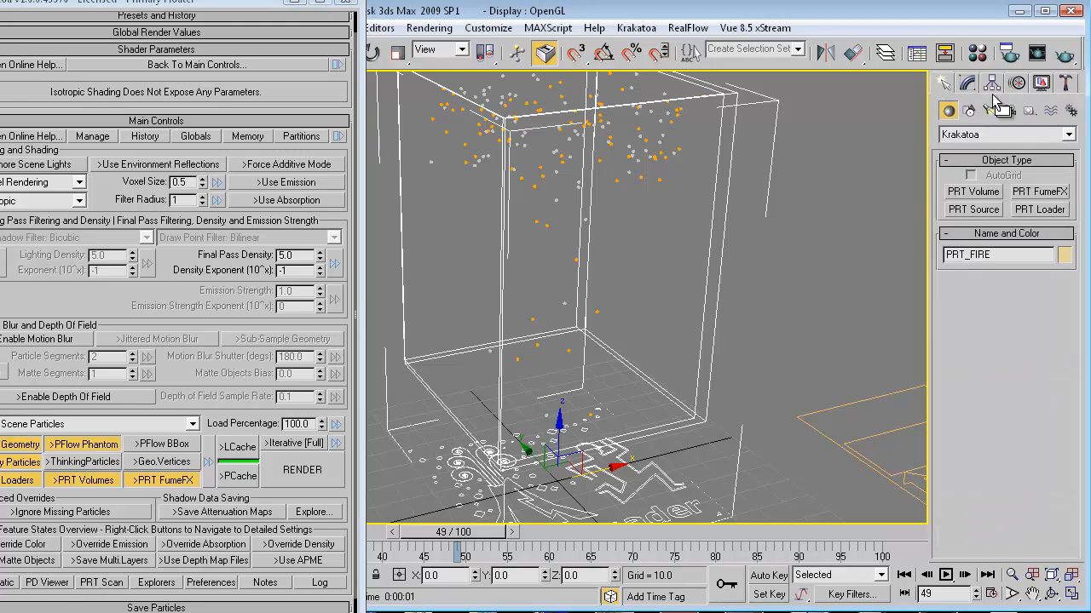
{"action": "left_click", "coordinate": [988, 111]}
{"action": "left_click", "coordinate": [990, 137]}
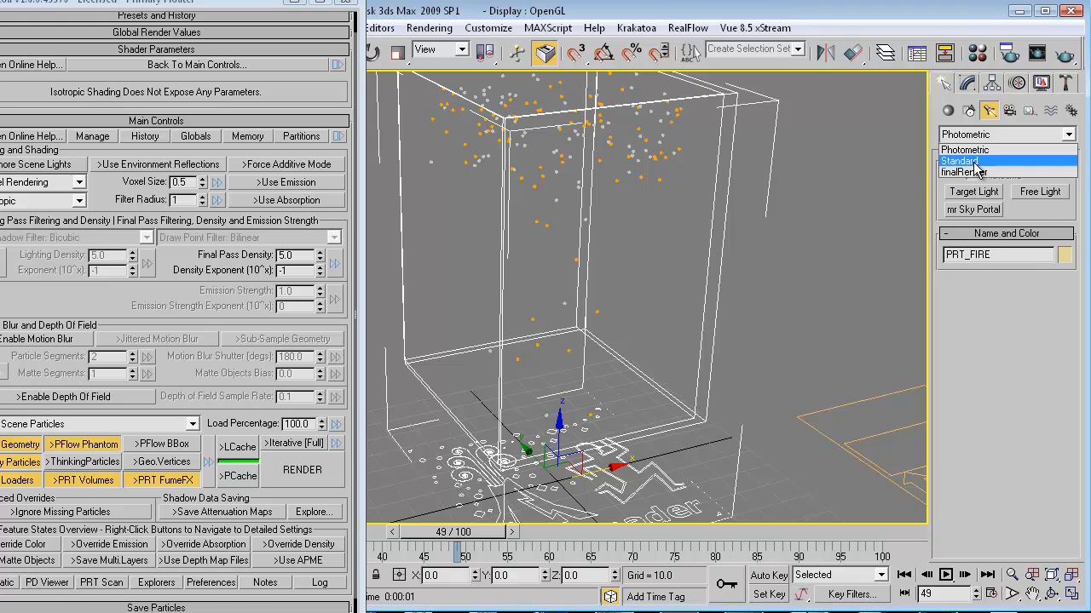
{"action": "left_click", "coordinate": [975, 162]}
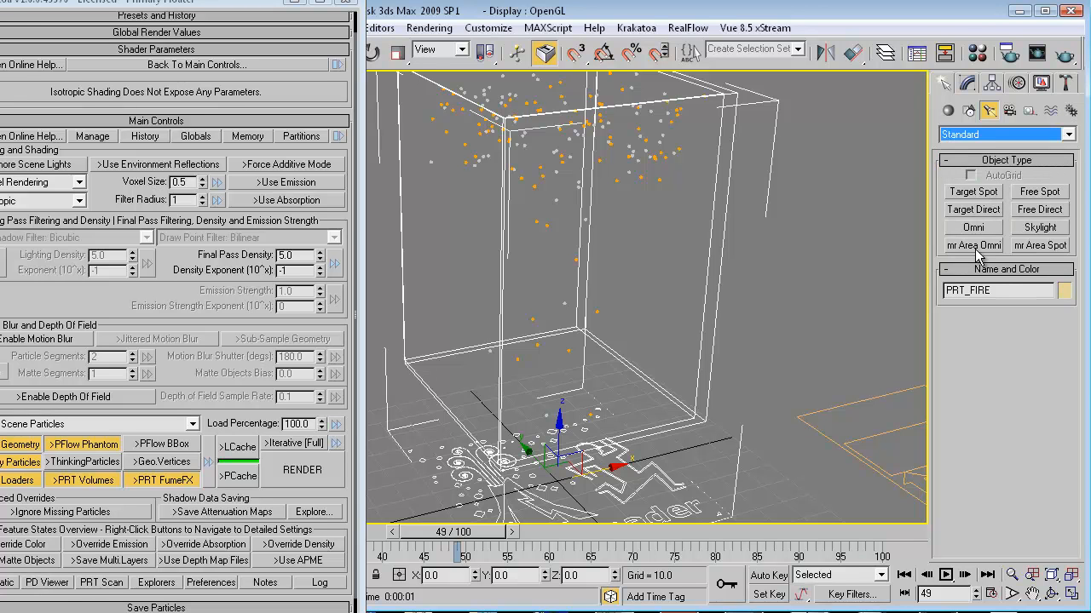
{"action": "left_click", "coordinate": [988, 196]}
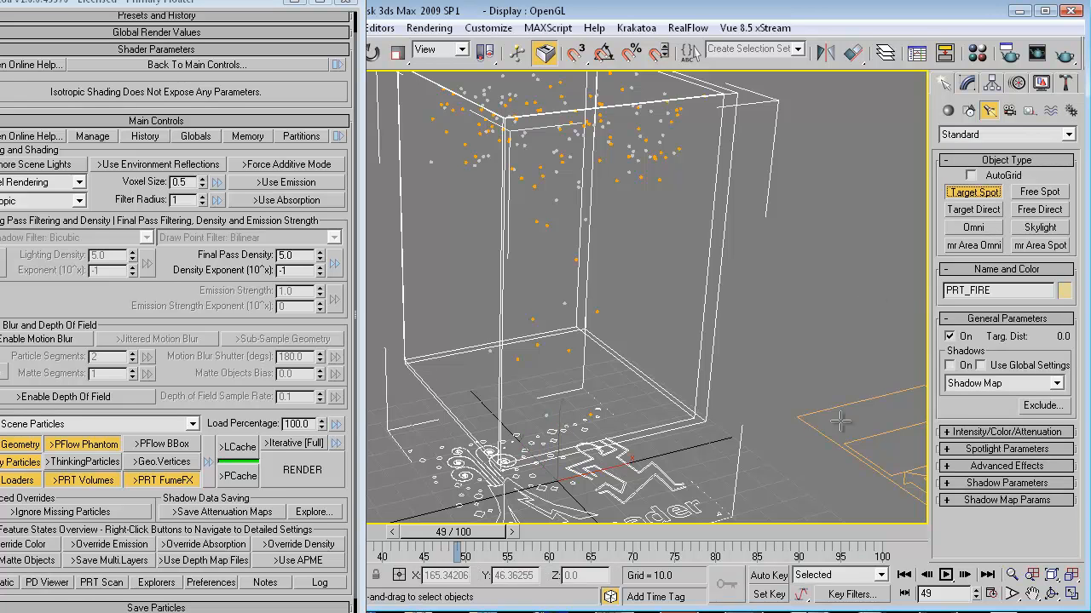
Drag out a target spotlight aimed at the particle box and raise it higher.
{"action": "scroll", "coordinate": [779, 437], "scroll_direction": "down", "scroll_amount": 5}
{"action": "left_click_drag", "start_coordinate": [791, 413], "coordinate": [497, 302]}
{"action": "key", "text": "w"}
{"action": "left_click_drag", "start_coordinate": [796, 364], "coordinate": [824, 194]}
{"action": "middle_click_drag", "start_coordinate": [656, 384], "coordinate": [595, 365], "text": "alt"}
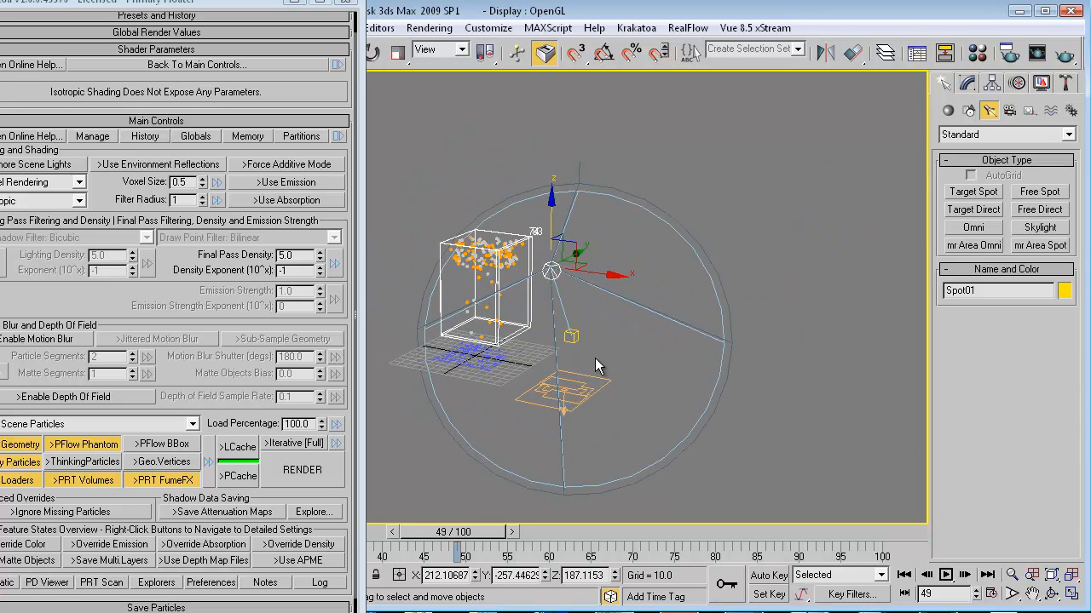
Align the spotlight's target to PRT_SMOKE and then to PRT_FIRE.
{"action": "left_click", "coordinate": [569, 337]}
{"action": "left_click", "coordinate": [852, 53]}
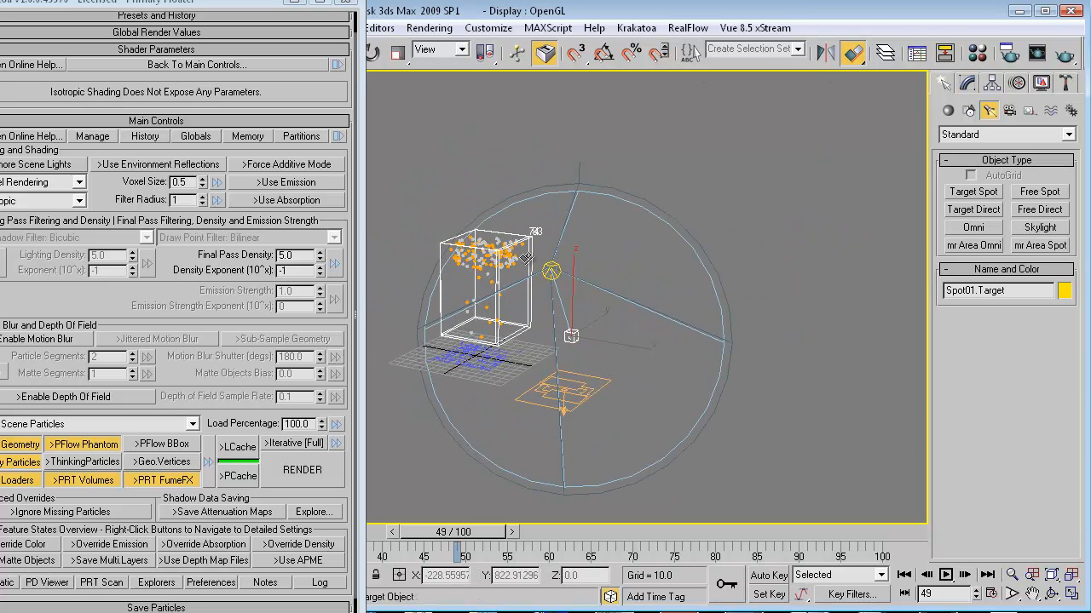
{"action": "left_click", "coordinate": [494, 325]}
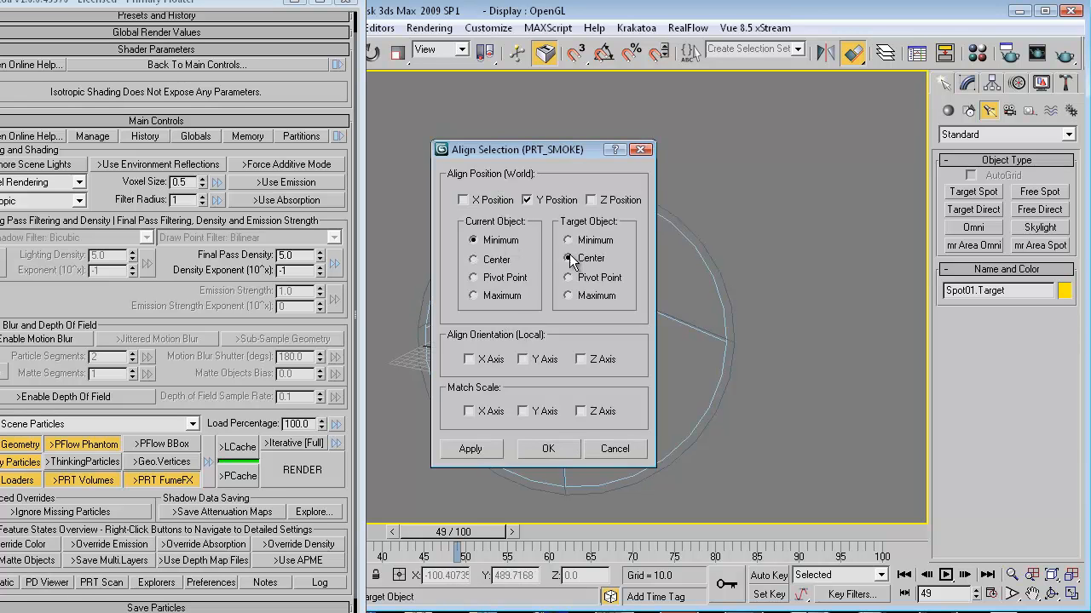
{"action": "left_click", "coordinate": [549, 449]}
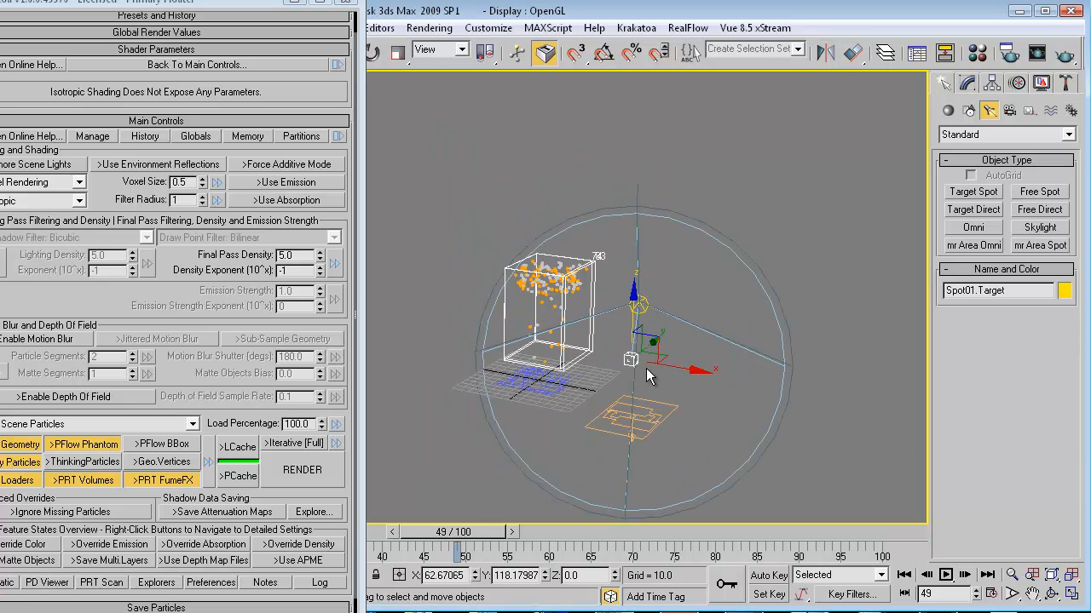
{"action": "left_click", "coordinate": [852, 54]}
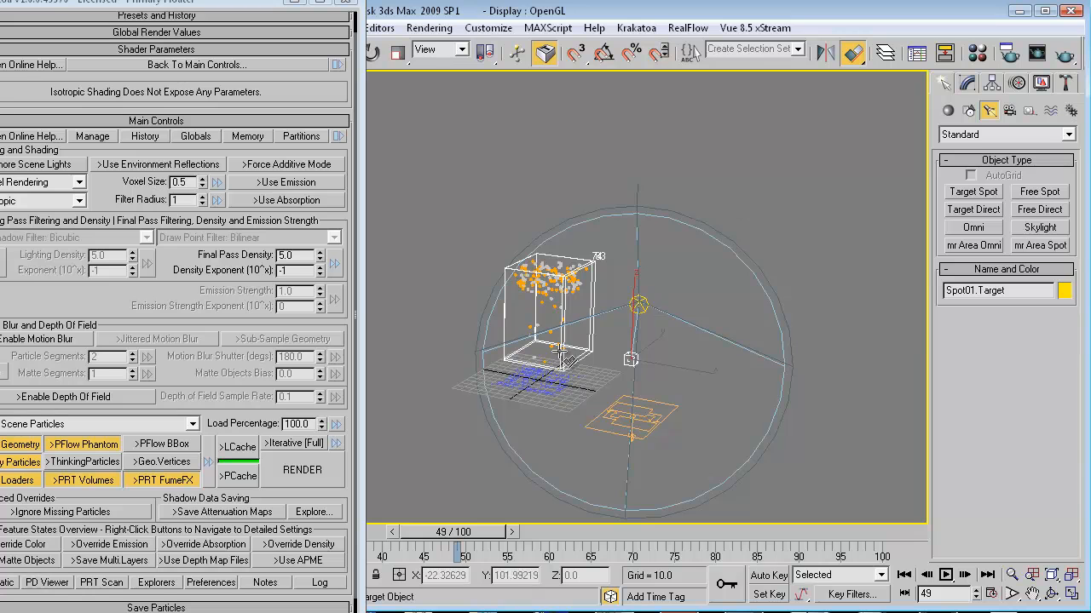
{"action": "left_click", "coordinate": [504, 296]}
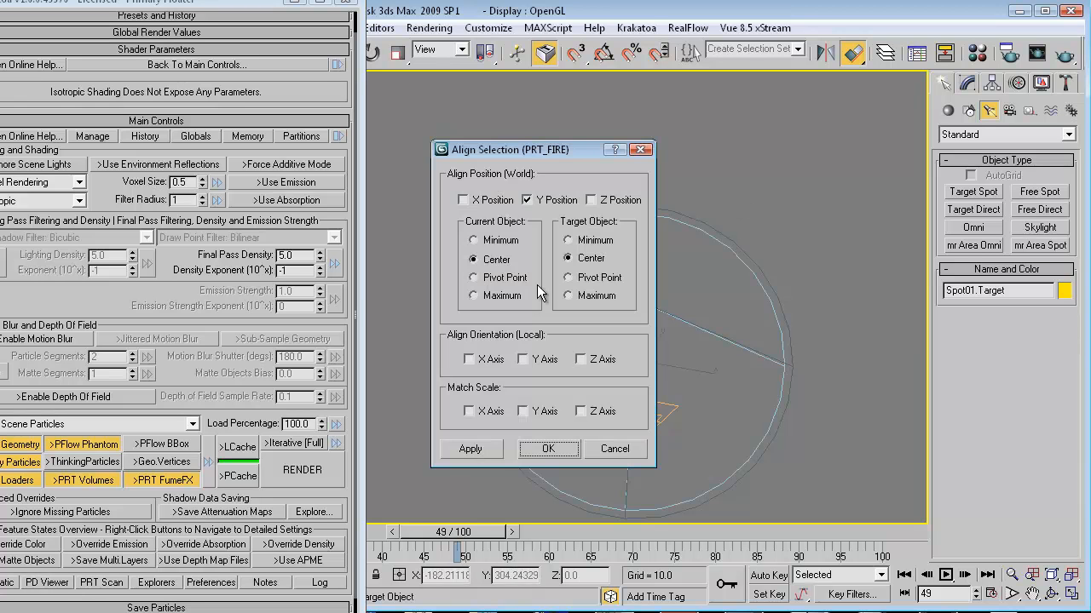
{"action": "left_click", "coordinate": [550, 448]}
Move the spotlight's target up and into the particle box.
{"action": "left_click", "coordinate": [675, 379]}
{"action": "left_click", "coordinate": [630, 360]}
{"action": "left_click_drag", "start_coordinate": [686, 372], "coordinate": [588, 347]}
{"action": "middle_click_drag", "start_coordinate": [601, 336], "coordinate": [817, 388], "text": "alt"}
{"action": "left_click", "coordinate": [389, 320]}
{"action": "left_click", "coordinate": [388, 326]}
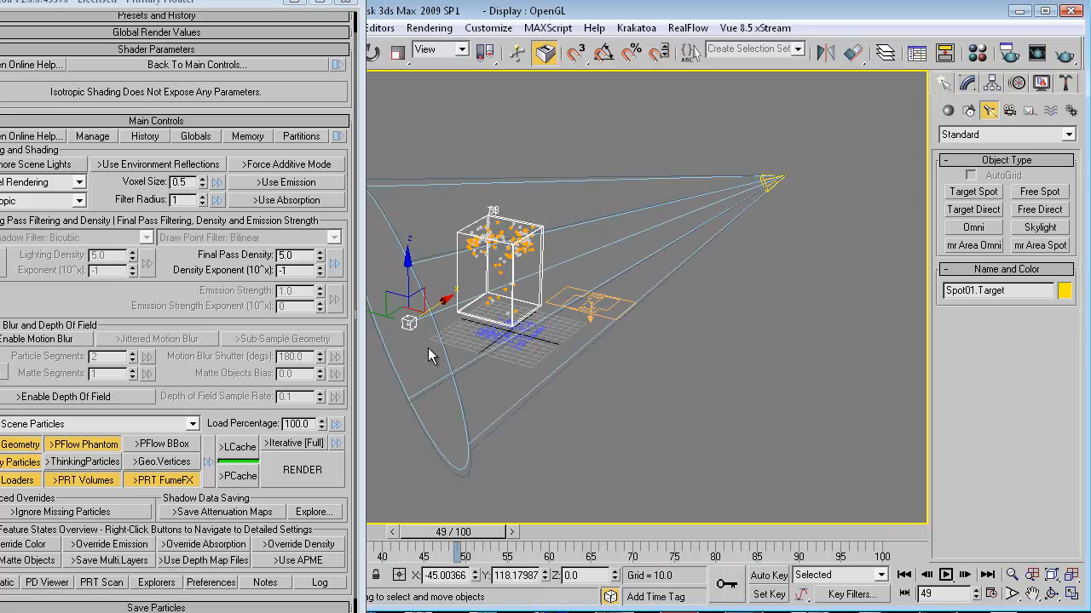
{"action": "left_click_drag", "start_coordinate": [416, 319], "coordinate": [500, 215]}
{"action": "middle_click_drag", "start_coordinate": [596, 299], "coordinate": [529, 323], "text": "alt"}
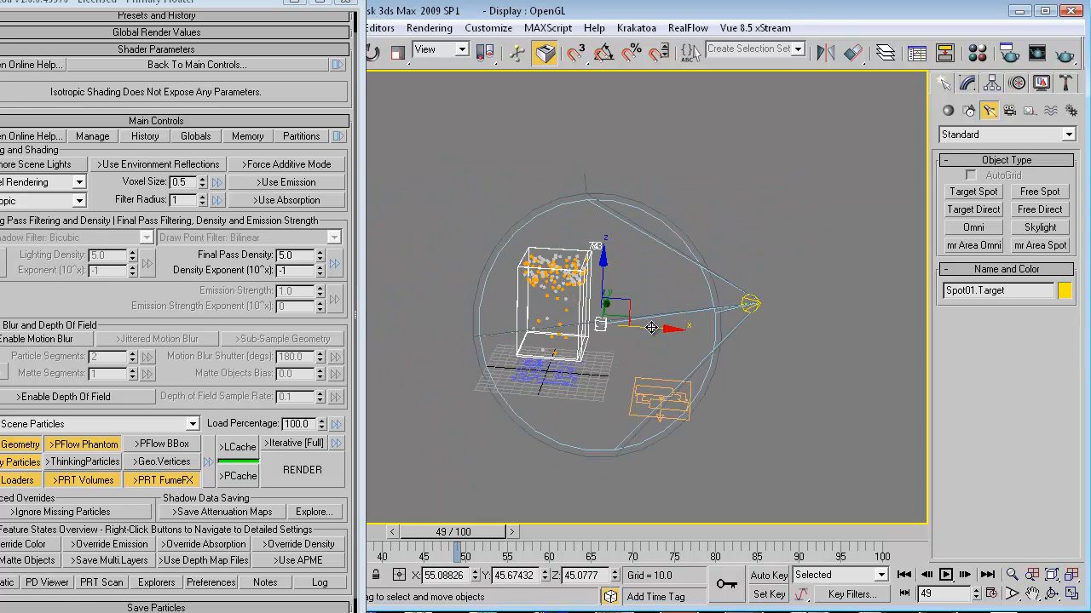
{"action": "left_click_drag", "start_coordinate": [654, 327], "coordinate": [612, 323]}
Shift the spotlight left along X and raise it higher above the particles.
{"action": "left_click", "coordinate": [749, 304]}
{"action": "left_click_drag", "start_coordinate": [782, 305], "coordinate": [695, 317]}
{"action": "middle_click_drag", "start_coordinate": [677, 357], "coordinate": [701, 373], "text": "alt"}
{"action": "scroll", "coordinate": [581, 362], "scroll_direction": "up", "scroll_amount": 5}
{"action": "scroll", "coordinate": [579, 362], "scroll_direction": "up", "scroll_amount": 3}
{"action": "middle_click_drag", "start_coordinate": [579, 361], "coordinate": [483, 306]}
{"action": "scroll", "coordinate": [563, 312], "scroll_direction": "down", "scroll_amount": 9}
{"action": "left_click_drag", "start_coordinate": [611, 248], "coordinate": [606, 129]}
{"action": "scroll", "coordinate": [547, 378], "scroll_direction": "up", "scroll_amount": 8}
Test-render, then raise Spot01's intensity multiplier to 1.46 and move the Krakatoa floater right.
{"action": "key", "text": "shift+q"}
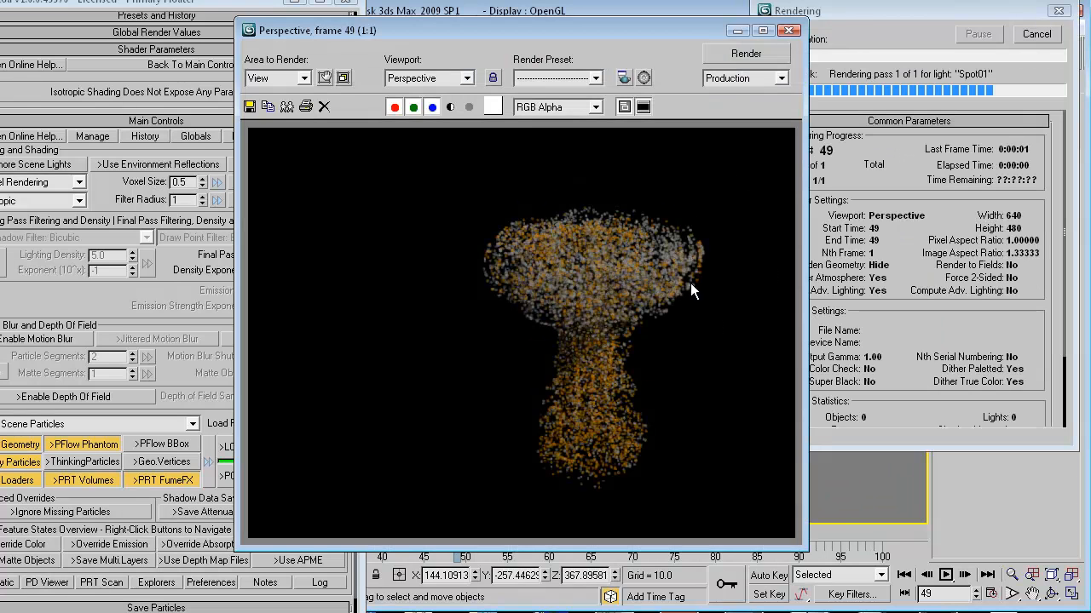
{"action": "left_click", "coordinate": [786, 31]}
{"action": "left_click", "coordinate": [967, 87]}
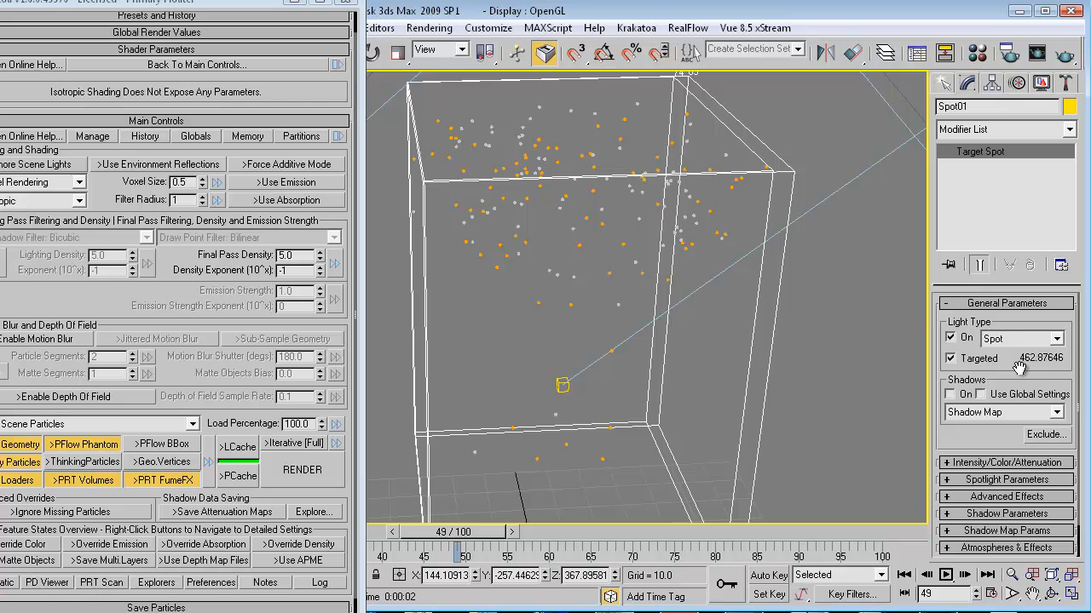
{"action": "left_click", "coordinate": [980, 462]}
{"action": "left_click_drag", "start_coordinate": [1026, 388], "coordinate": [1048, 353]}
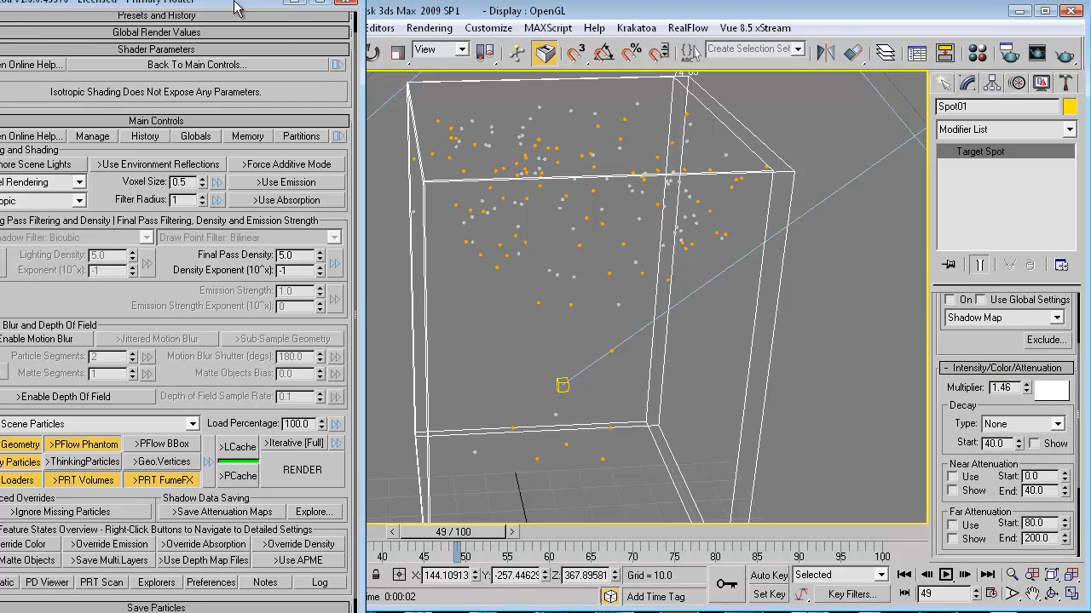
{"action": "left_click_drag", "start_coordinate": [235, 7], "coordinate": [367, 7]}
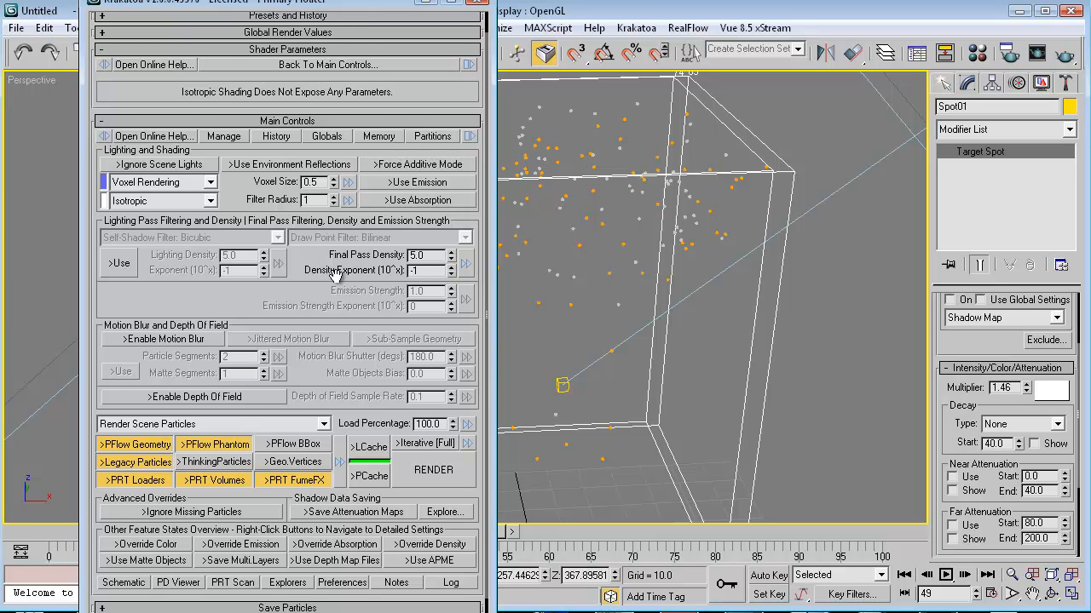
{"action": "left_click_drag", "start_coordinate": [335, 275], "coordinate": [341, 262]}
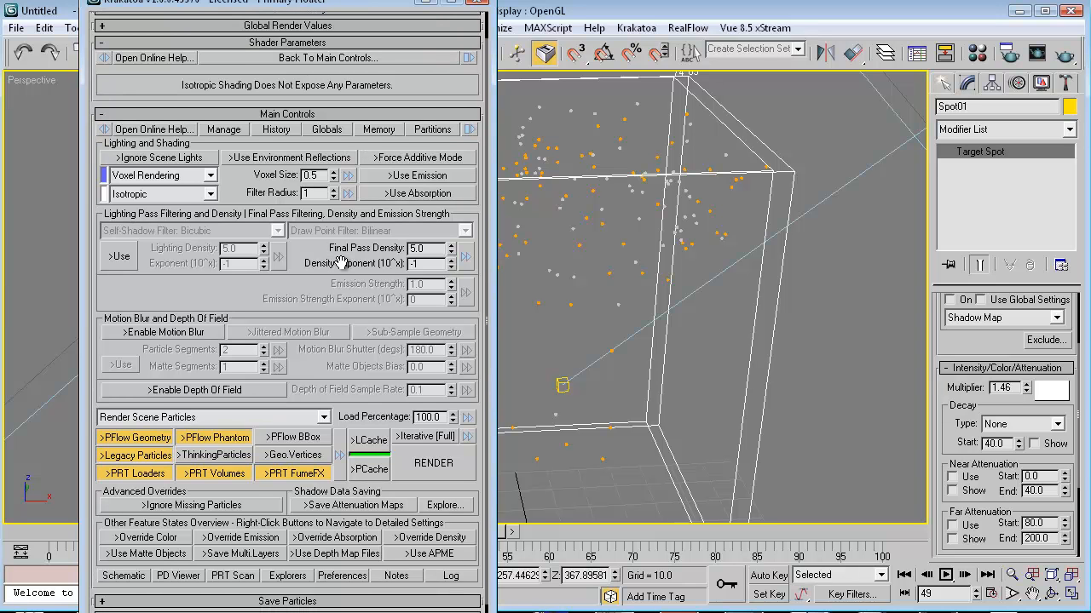
{"action": "left_click_drag", "start_coordinate": [340, 263], "coordinate": [338, 253]}
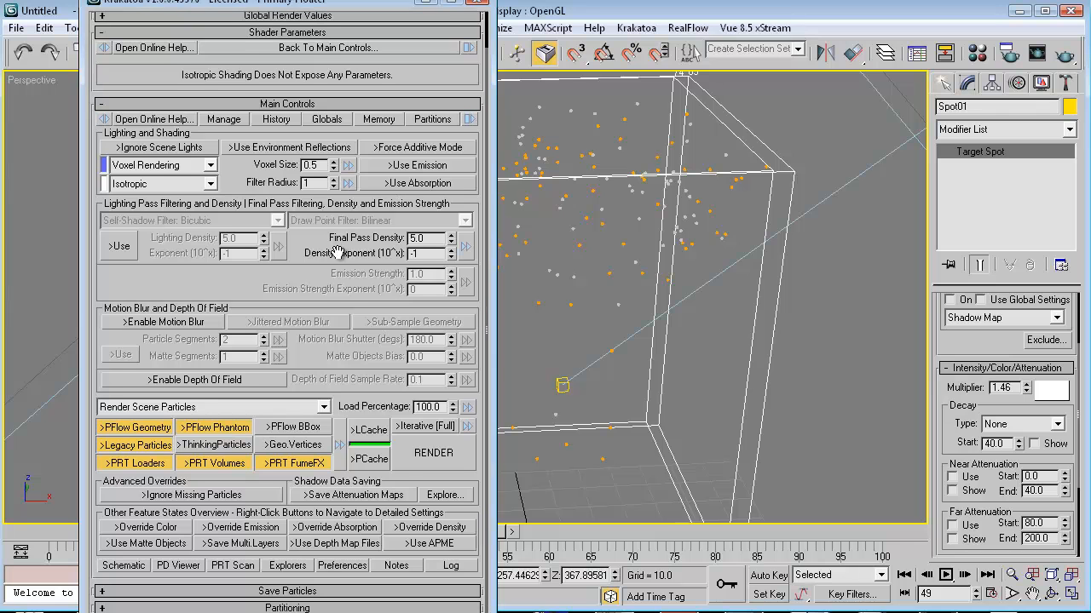
{"action": "left_click_drag", "start_coordinate": [254, 174], "coordinate": [248, 210]}
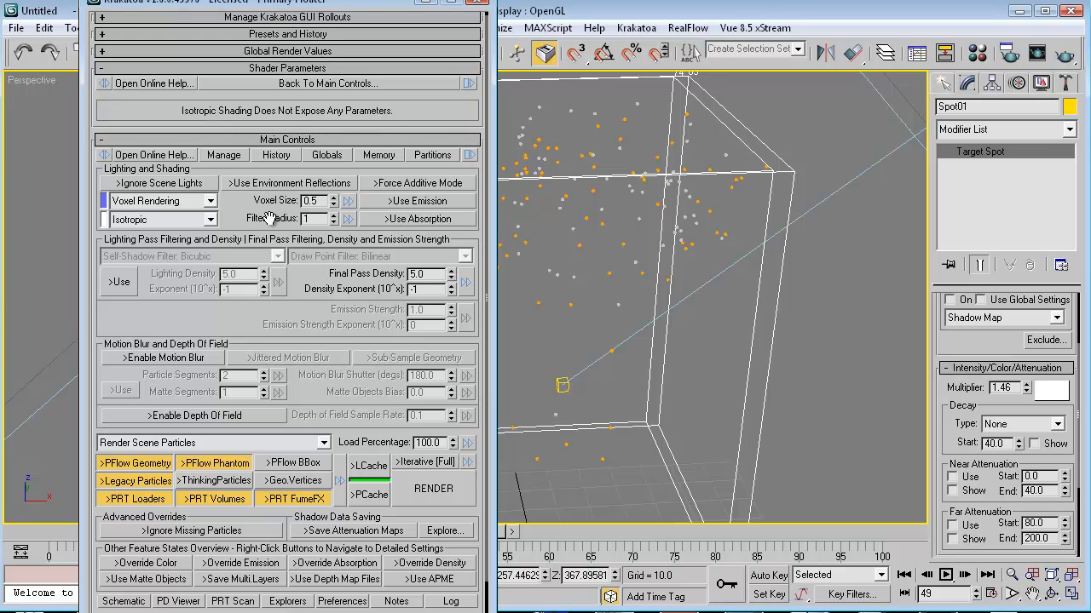
{"action": "left_click_drag", "start_coordinate": [255, 237], "coordinate": [254, 243]}
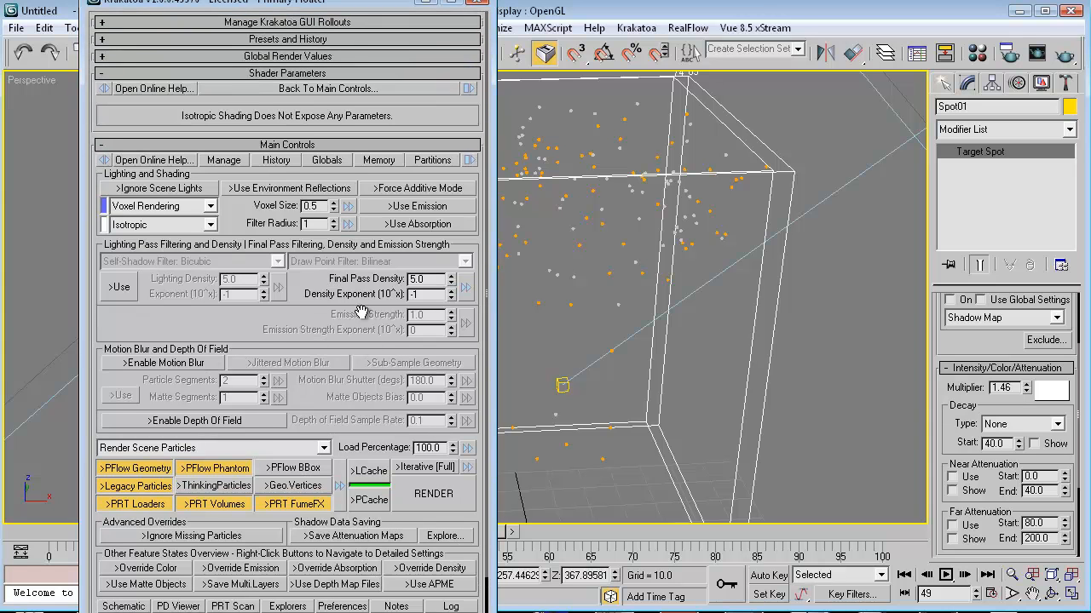
{"action": "left_click_drag", "start_coordinate": [325, 279], "coordinate": [352, 318]}
{"action": "type", "text": "2"}
{"action": "key", "text": "Return"}
{"action": "key", "text": "shift+q"}
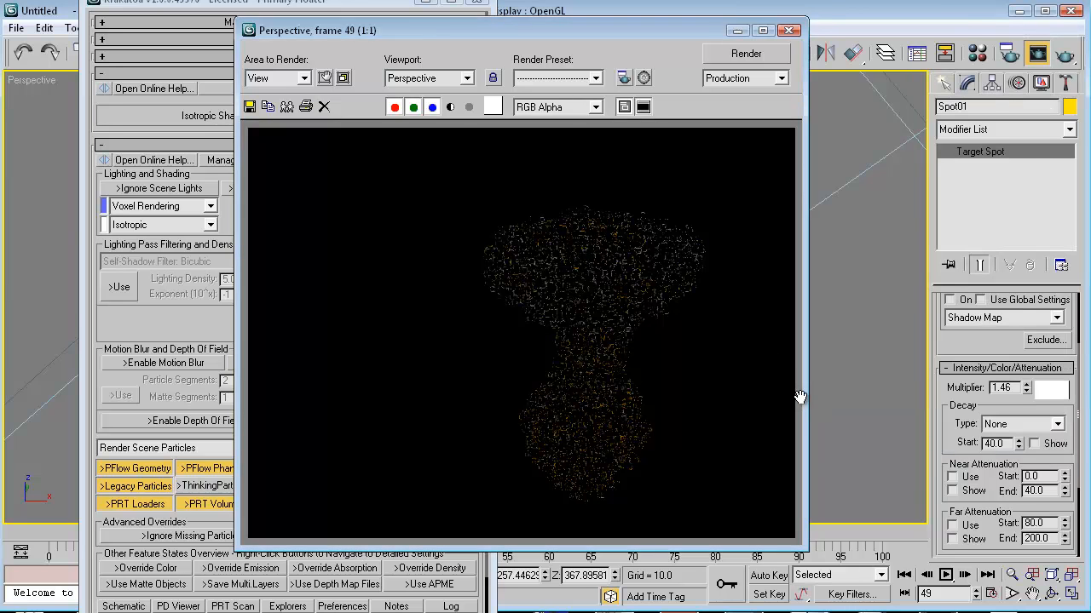
{"action": "key", "text": "shift+q"}
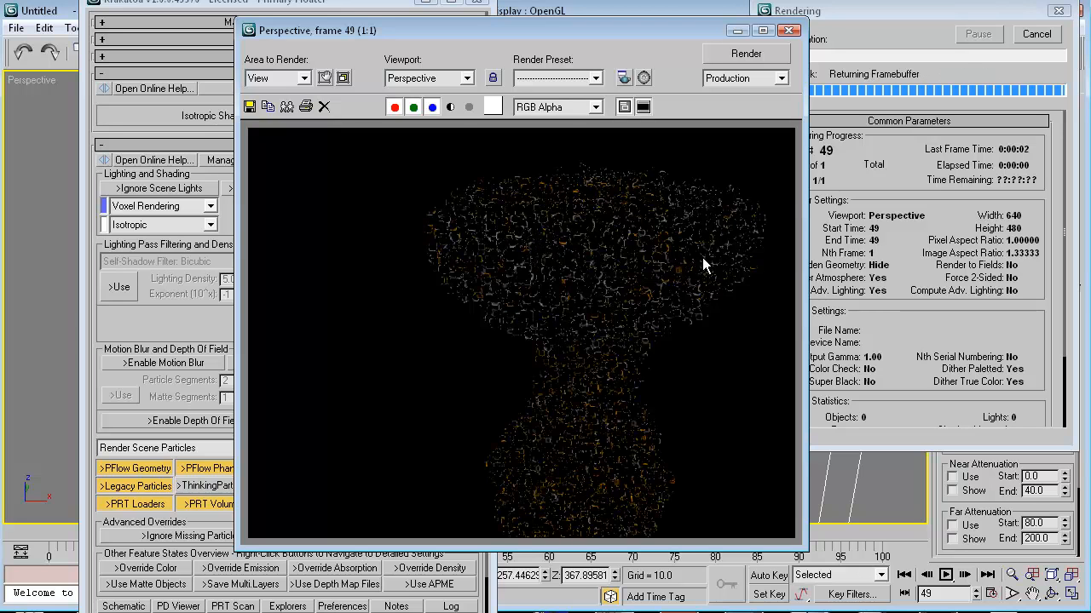
{"action": "left_click", "coordinate": [788, 30]}
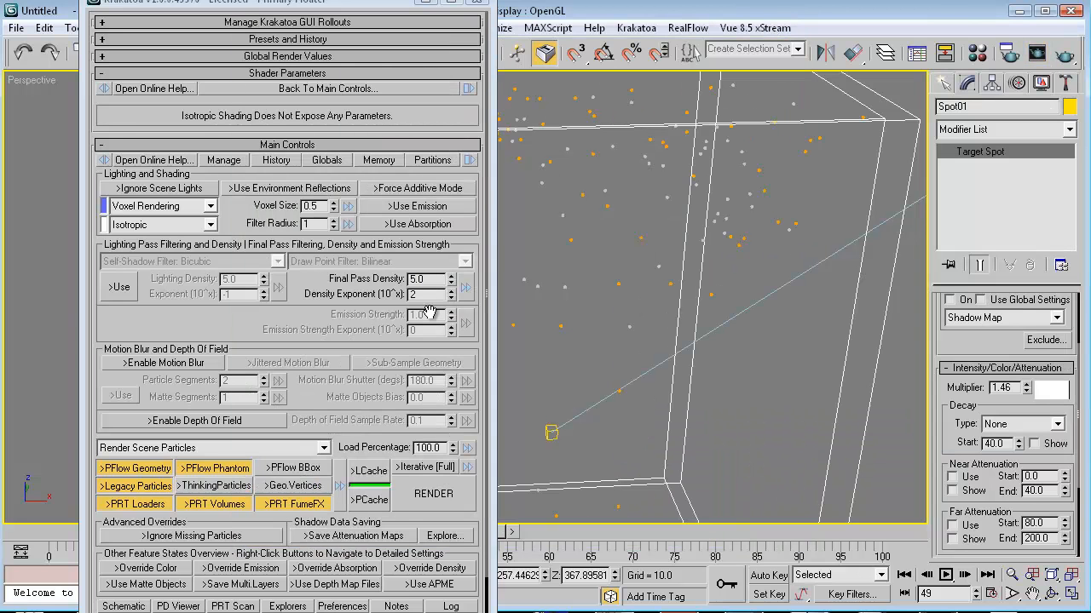
{"action": "double_click", "coordinate": [426, 295]}
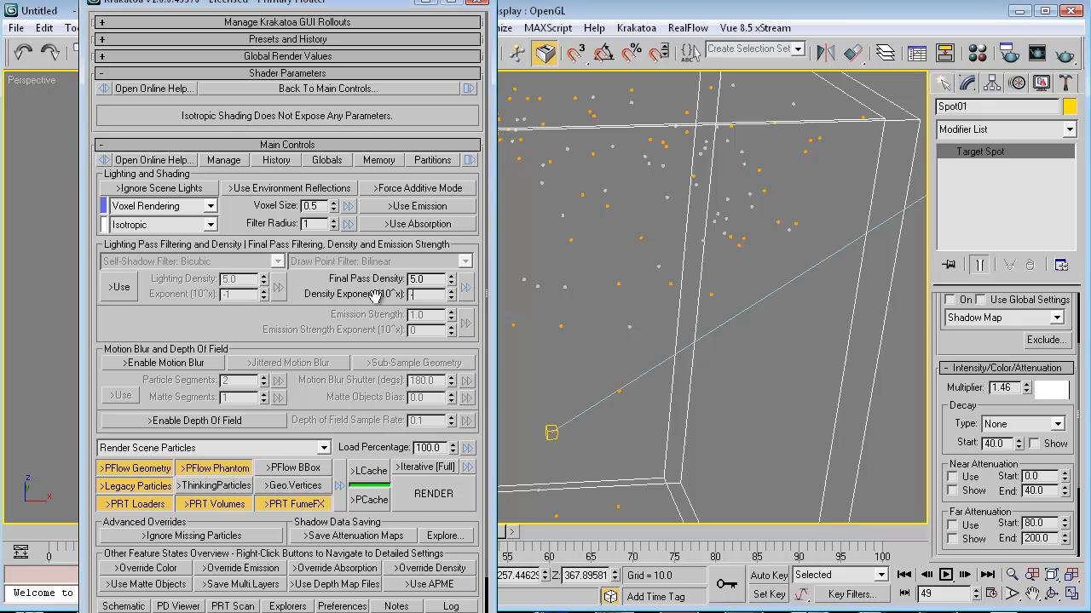
{"action": "type", "text": "3"}
{"action": "key", "text": "shift+q"}
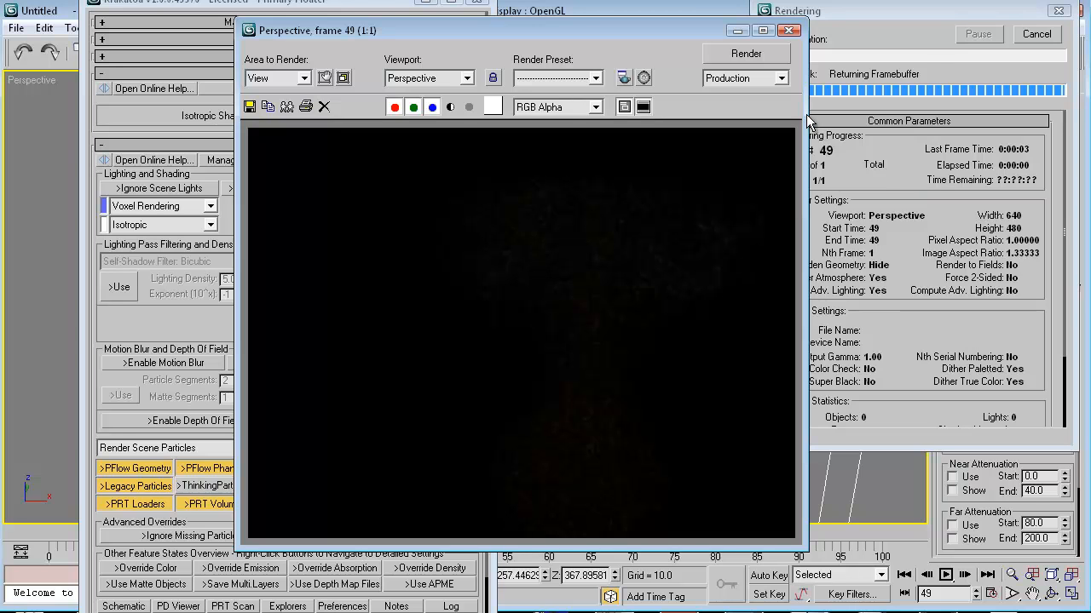
{"action": "left_click", "coordinate": [787, 32]}
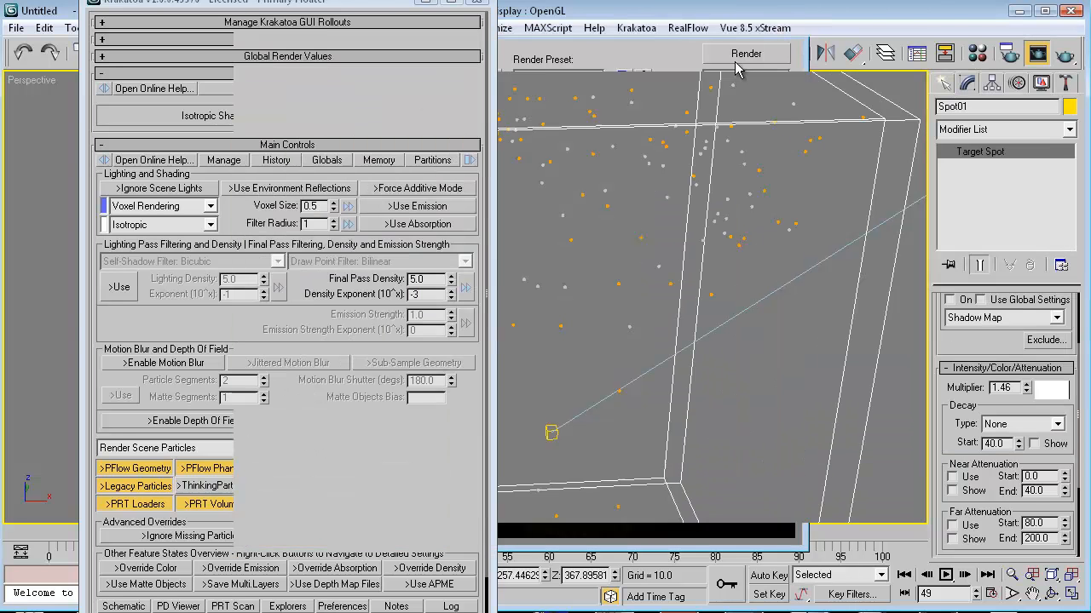
{"action": "double_click", "coordinate": [420, 294]}
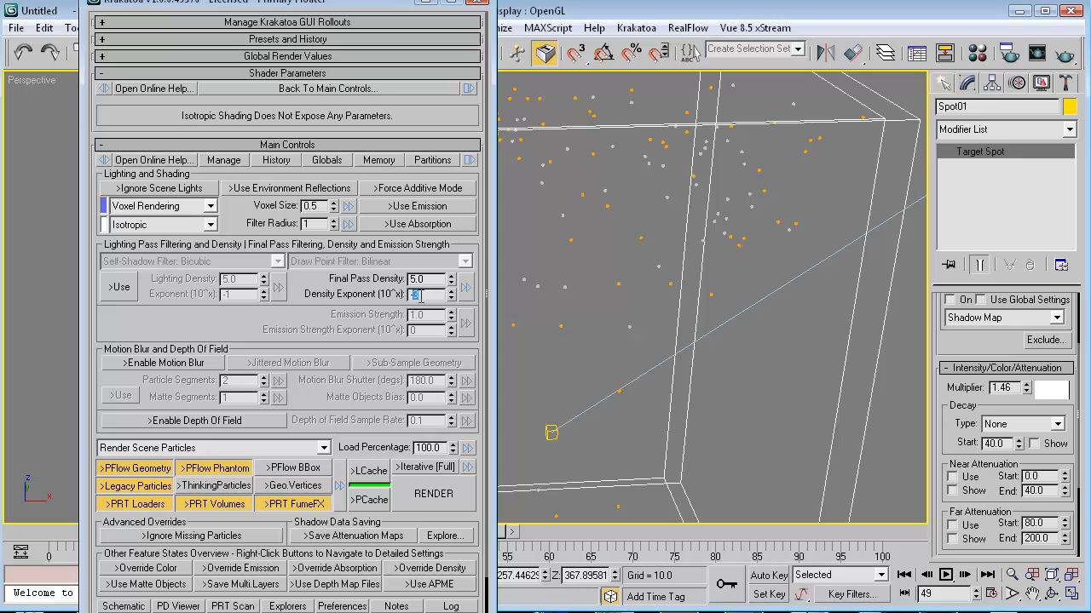
{"action": "left_click_drag", "start_coordinate": [425, 282], "coordinate": [364, 291]}
{"action": "type", "text": "5"}
{"action": "key", "text": "Return"}
{"action": "key", "text": "F9"}
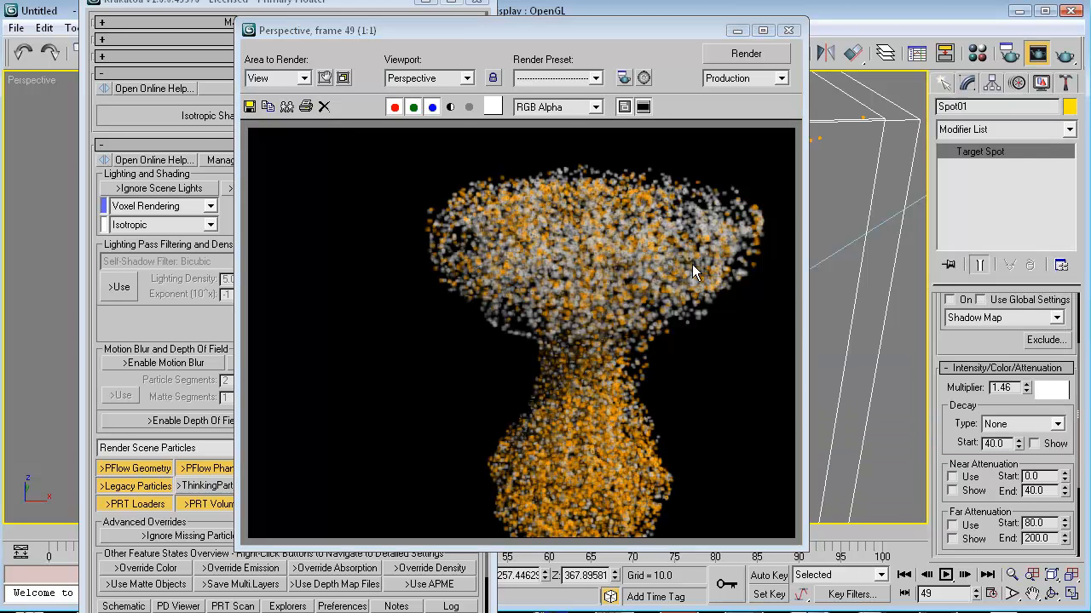
{"action": "left_click", "coordinate": [788, 30]}
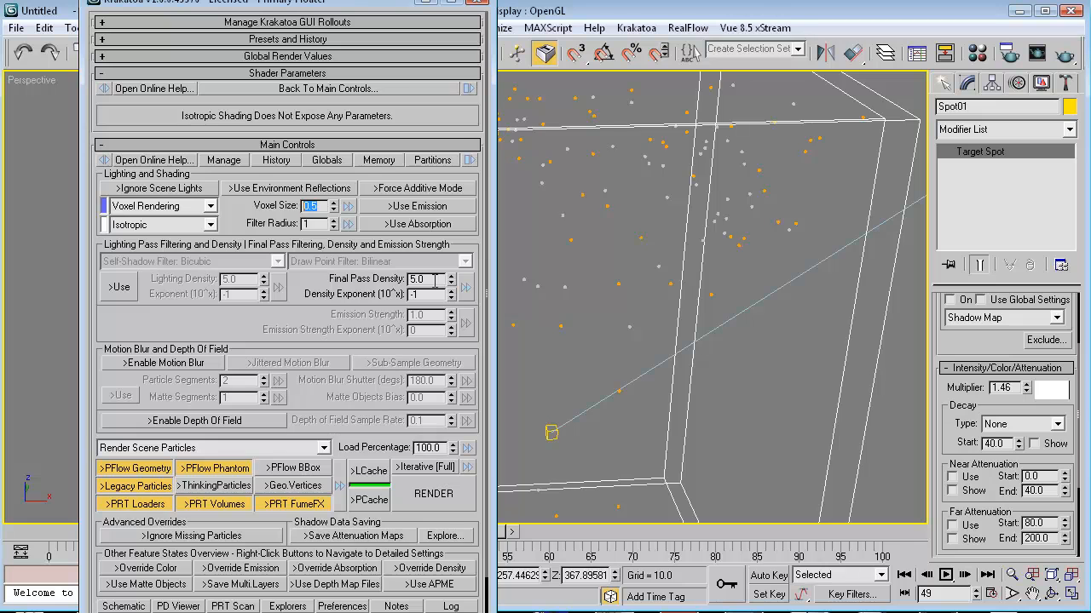
Set Final Pass Density to 2.0 and test-render the frame.
{"action": "double_click", "coordinate": [435, 279]}
{"action": "double_click", "coordinate": [413, 294]}
{"action": "double_click", "coordinate": [430, 279]}
{"action": "left_click", "coordinate": [365, 288]}
{"action": "double_click", "coordinate": [433, 280]}
{"action": "type", "text": "2.0"}
{"action": "key", "text": "shift+q"}
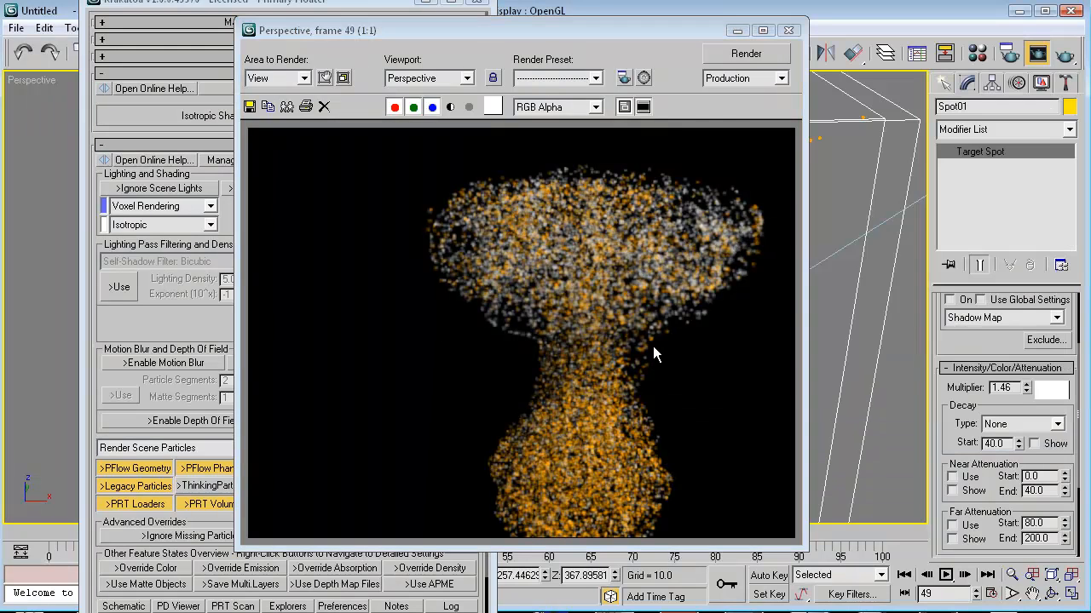
{"action": "left_click", "coordinate": [789, 31]}
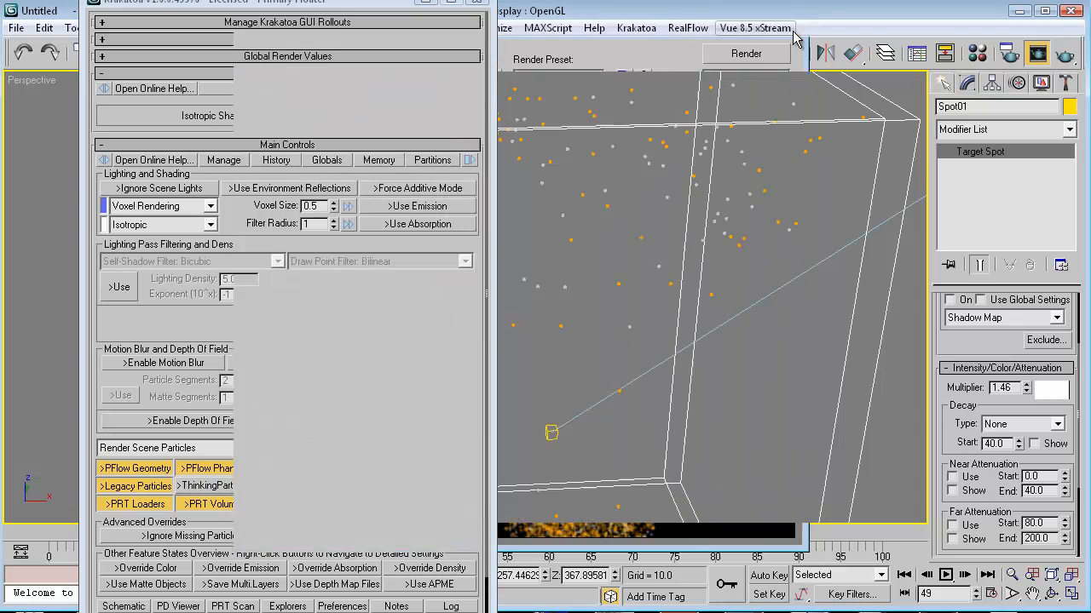
Reduce the Voxel Size to 0.1 and render the frame twice.
{"action": "double_click", "coordinate": [313, 207]}
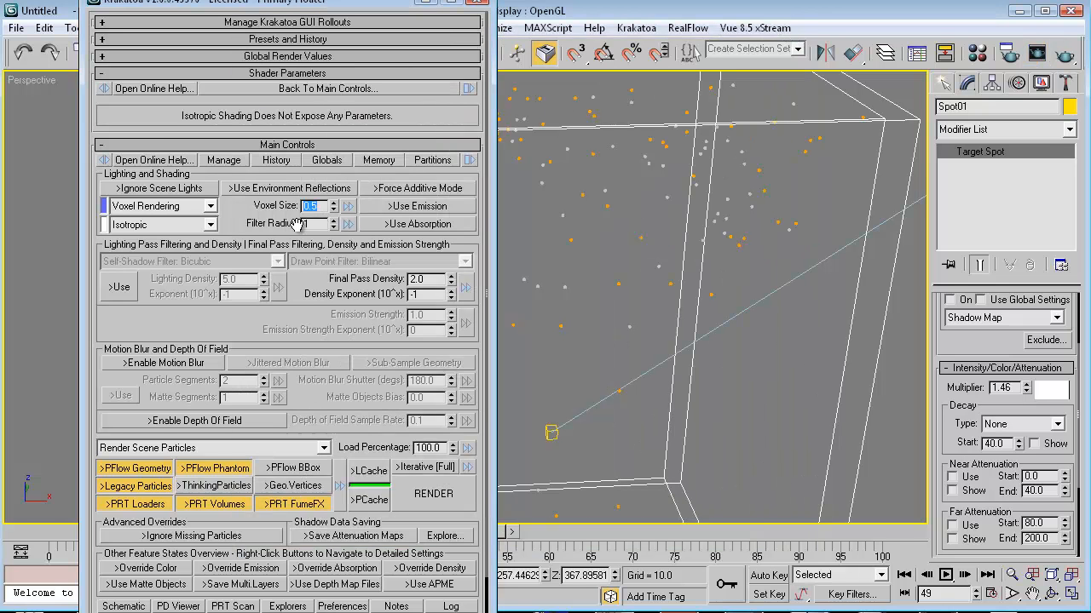
{"action": "type", "text": "0.1"}
{"action": "key", "text": "Return"}
{"action": "key", "text": "F9"}
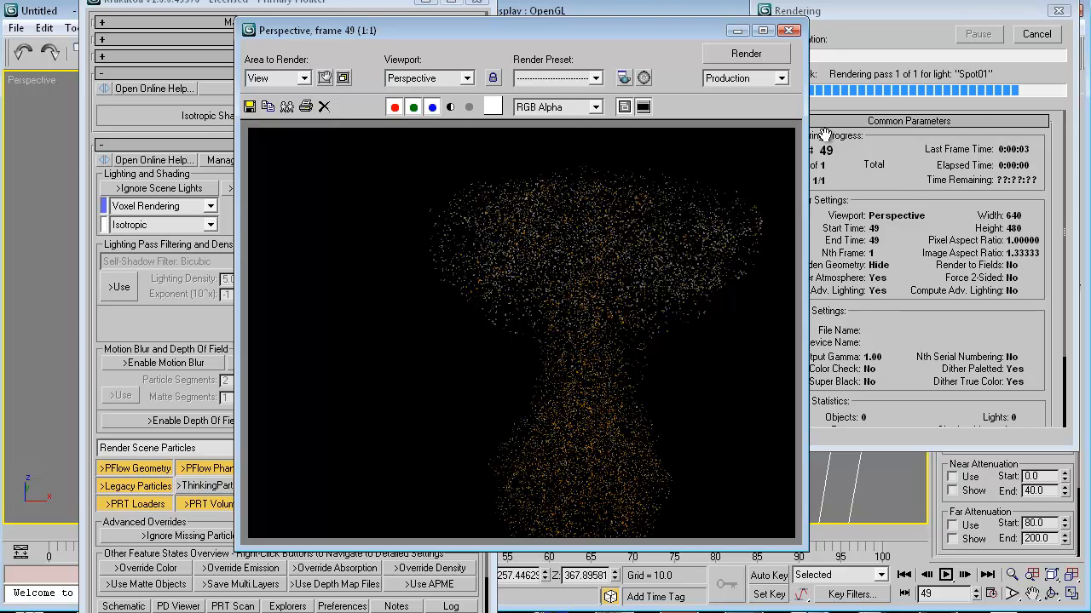
{"action": "left_click", "coordinate": [788, 31]}
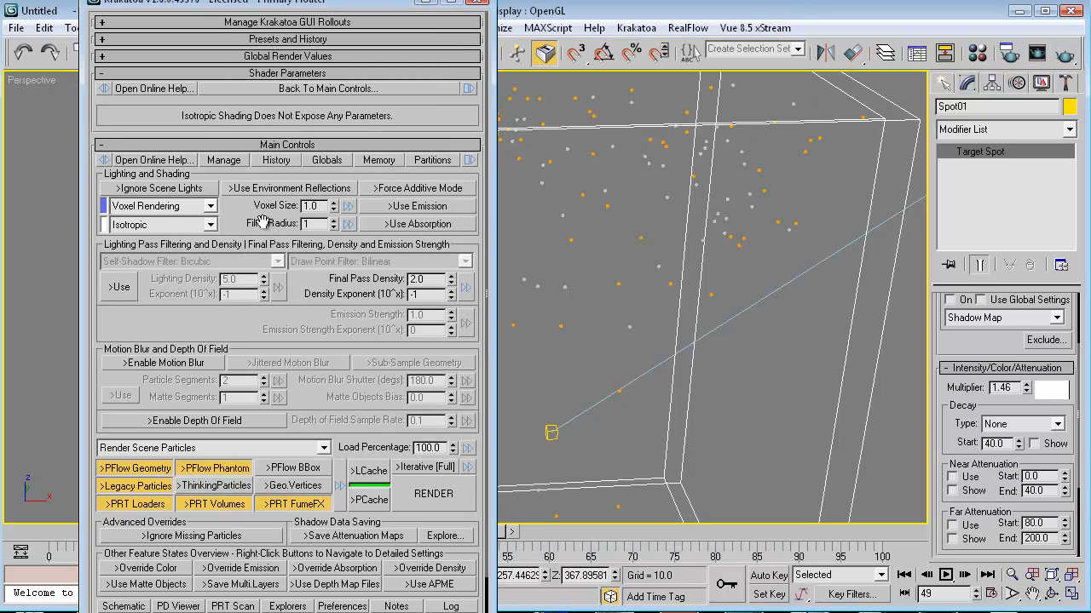
{"action": "key", "text": "shift+q"}
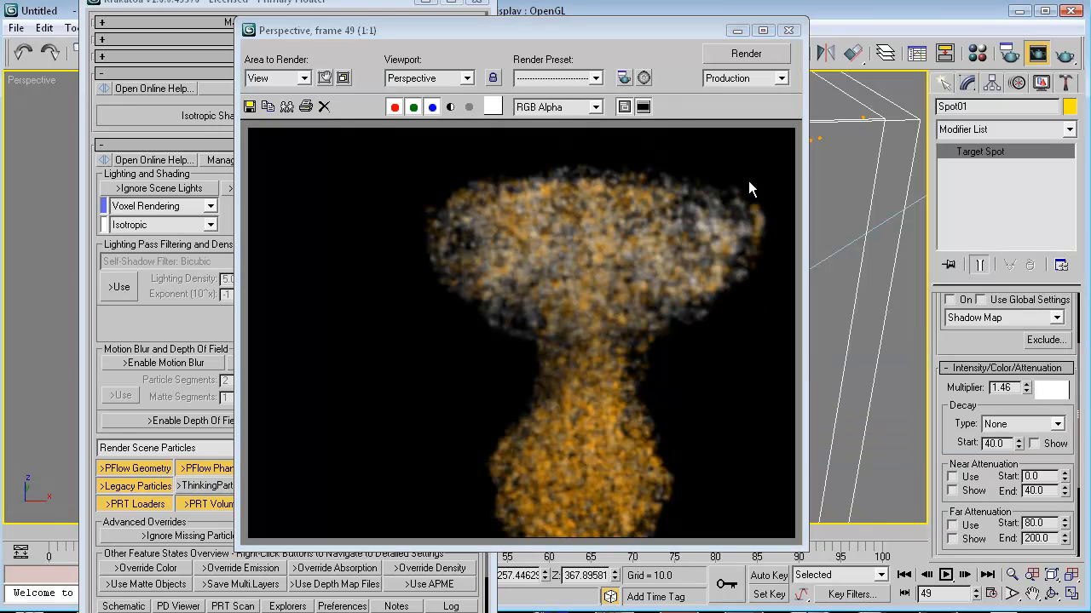
{"action": "left_click", "coordinate": [788, 32]}
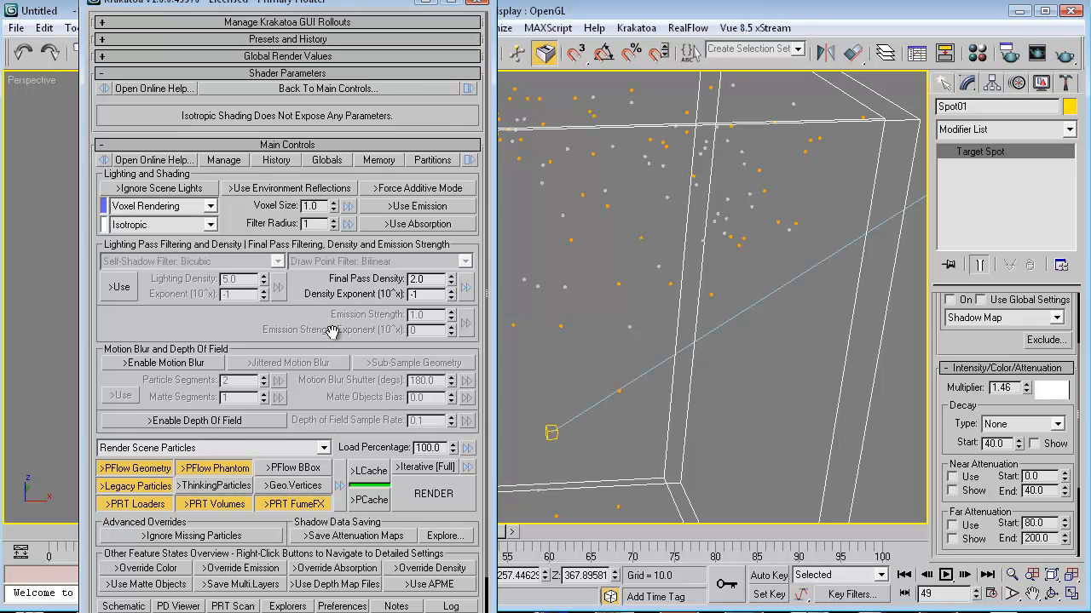
Set the Voxel Size back to 0.5 and minimize the Krakatoa floater.
{"action": "double_click", "coordinate": [312, 206]}
{"action": "type", "text": "0.5"}
{"action": "left_click", "coordinate": [421, 5]}
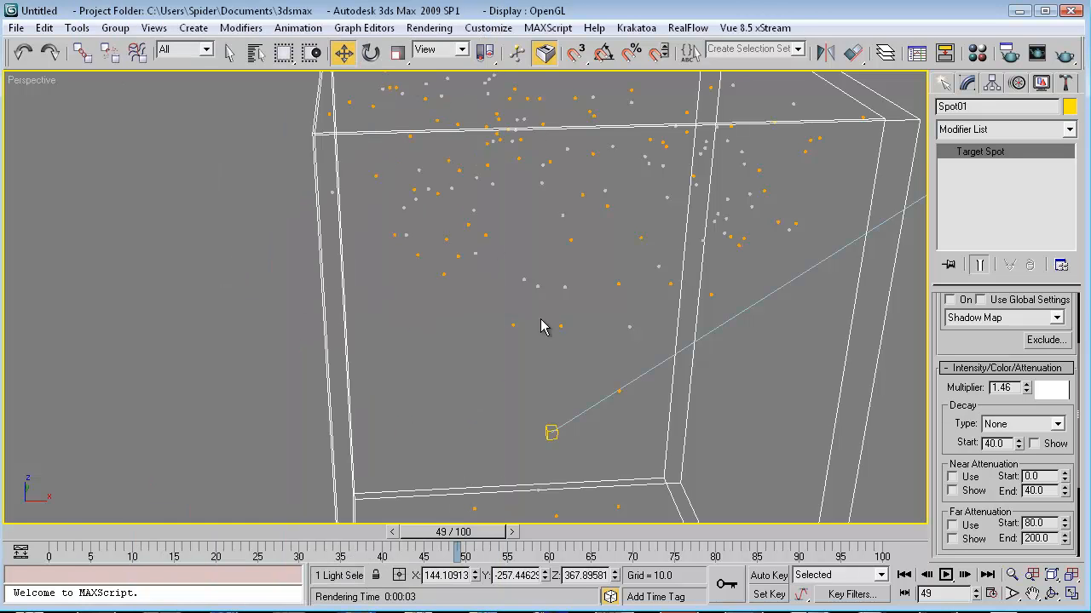
Pan the Perspective view onto the smoke and create Camera01 from it with Ctrl+C.
{"action": "middle_click_drag", "start_coordinate": [588, 333], "coordinate": [534, 383]}
{"action": "scroll", "coordinate": [532, 327], "scroll_direction": "down", "scroll_amount": 3}
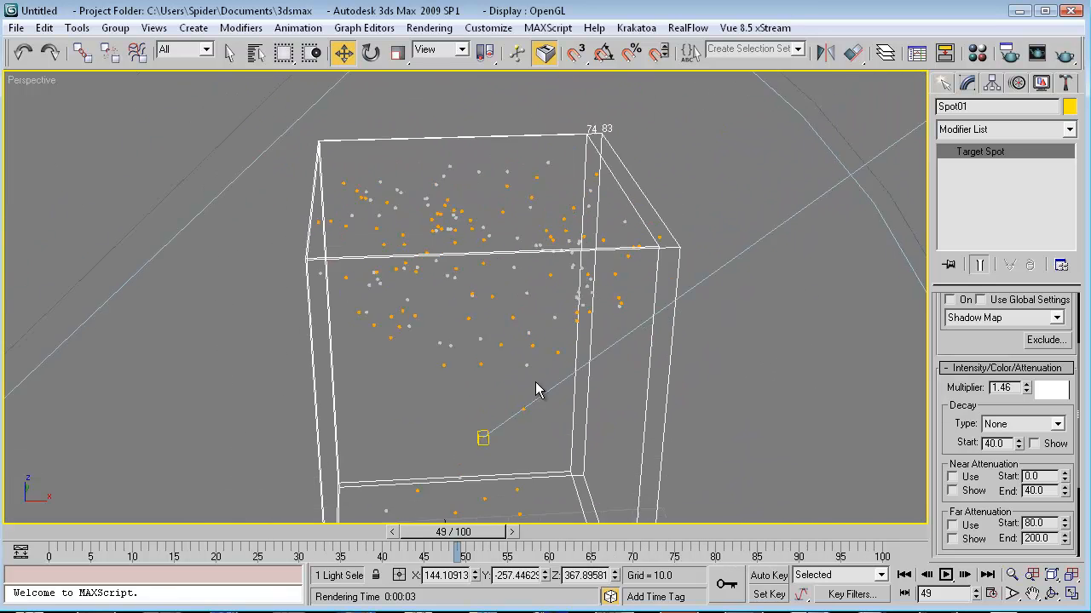
{"action": "scroll", "coordinate": [522, 380], "scroll_direction": "up", "scroll_amount": 3}
{"action": "key", "text": "ctrl+c"}
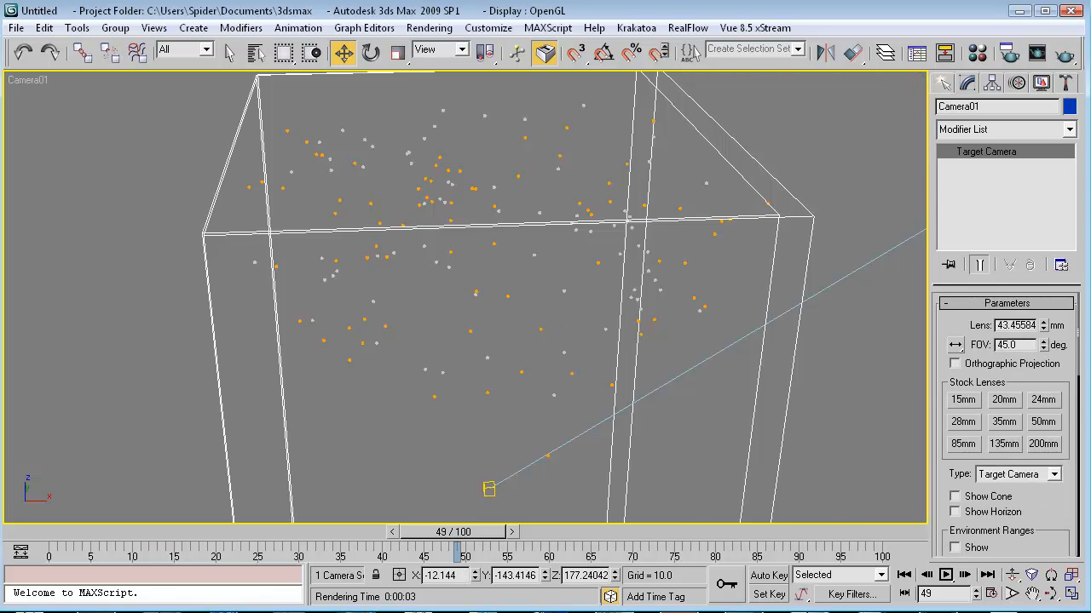
Close the MagmaFlow editor, switch Krakatoa to Particle Rendering, and render frame 49 through Camera01.
{"action": "key", "text": "alt+Tab"}
{"action": "left_click", "coordinate": [823, 140]}
{"action": "key", "text": "alt+Tab"}
{"action": "left_click", "coordinate": [206, 206]}
{"action": "left_click", "coordinate": [177, 223]}
{"action": "key", "text": "shift+q"}
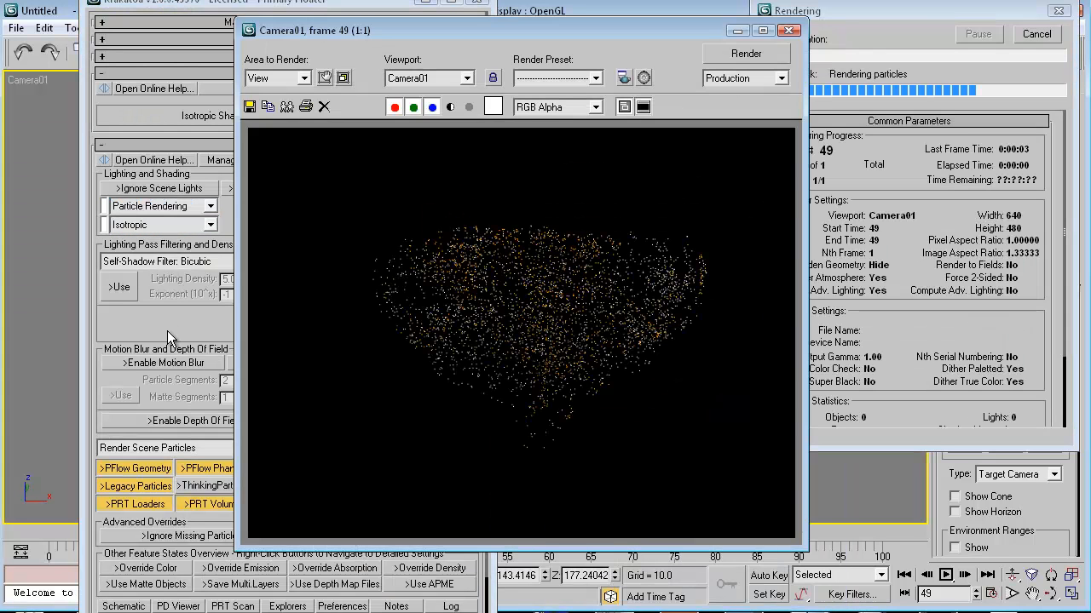
Dolly Camera01 closer to the smoke and do a test render of its view.
{"action": "left_click", "coordinate": [788, 30]}
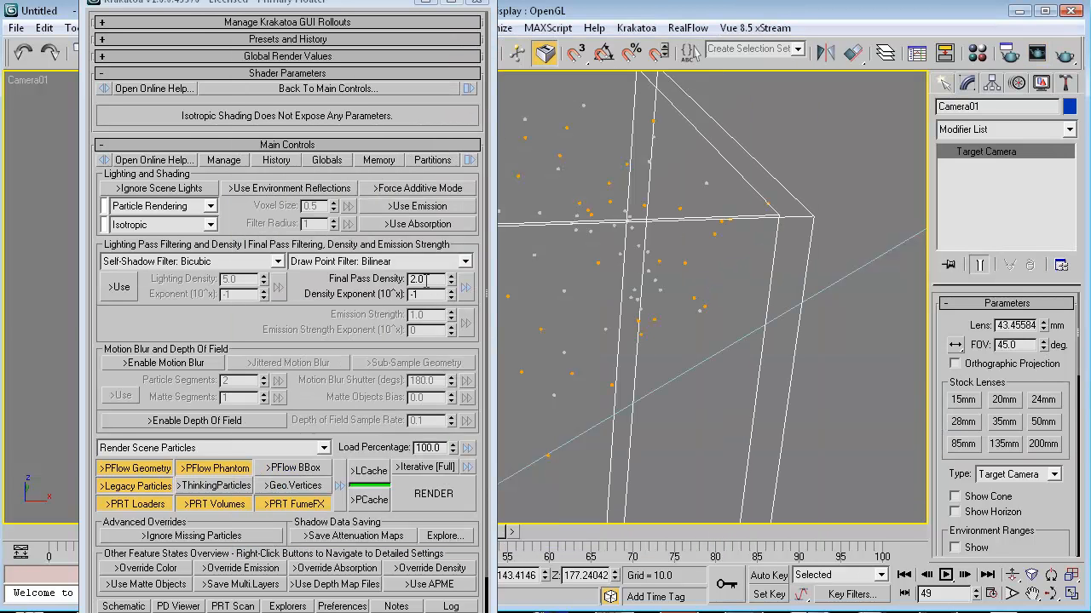
{"action": "left_click", "coordinate": [1012, 576]}
{"action": "left_click_drag", "start_coordinate": [659, 448], "coordinate": [672, 380]}
{"action": "key", "text": "F9"}
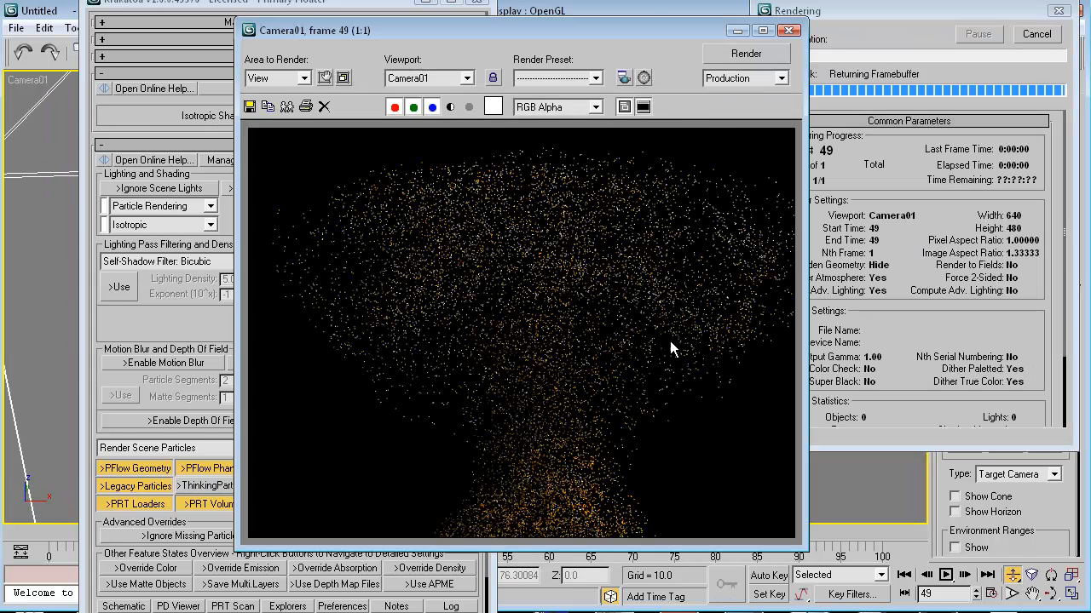
{"action": "left_click", "coordinate": [790, 32]}
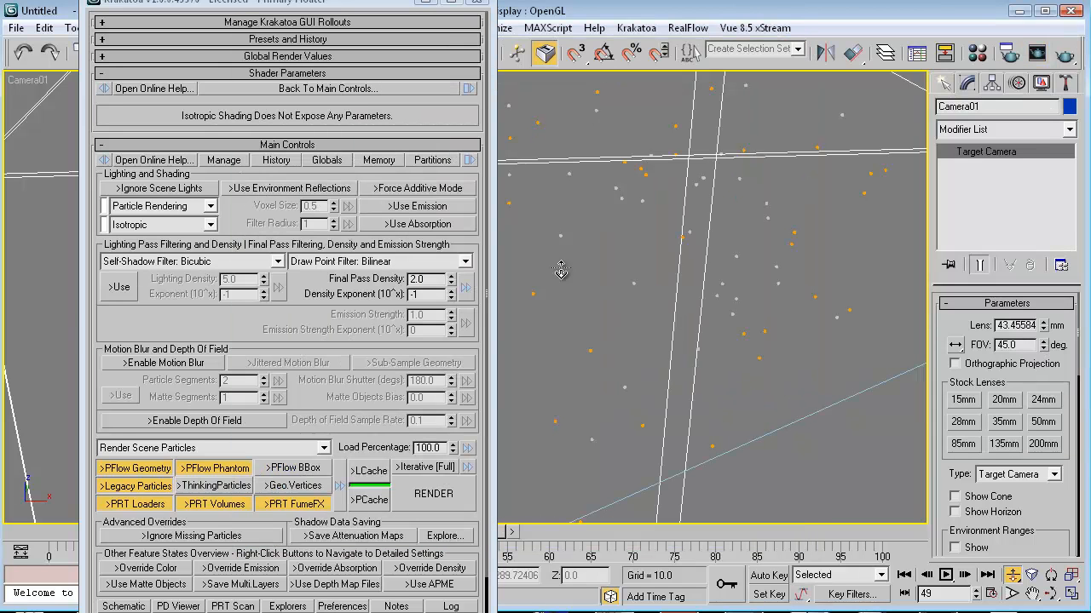
Set Final Pass Density to 10.0 and re-render the Camera01 view.
{"action": "left_click_drag", "start_coordinate": [427, 278], "coordinate": [312, 296]}
{"action": "type", "text": "10"}
{"action": "key", "text": "Return"}
{"action": "key", "text": "F9"}
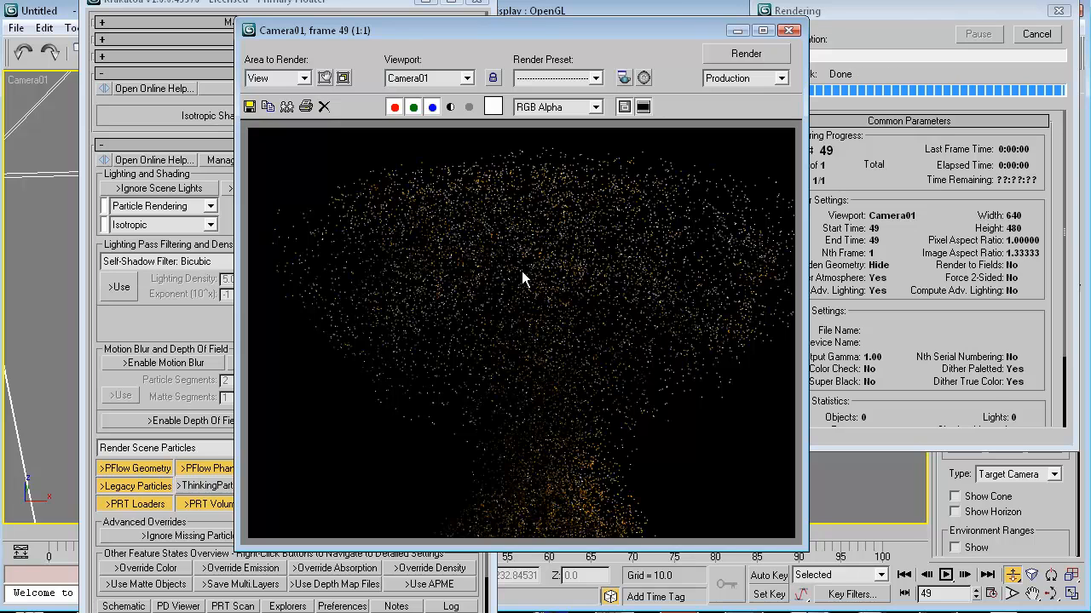
{"action": "left_click", "coordinate": [788, 30]}
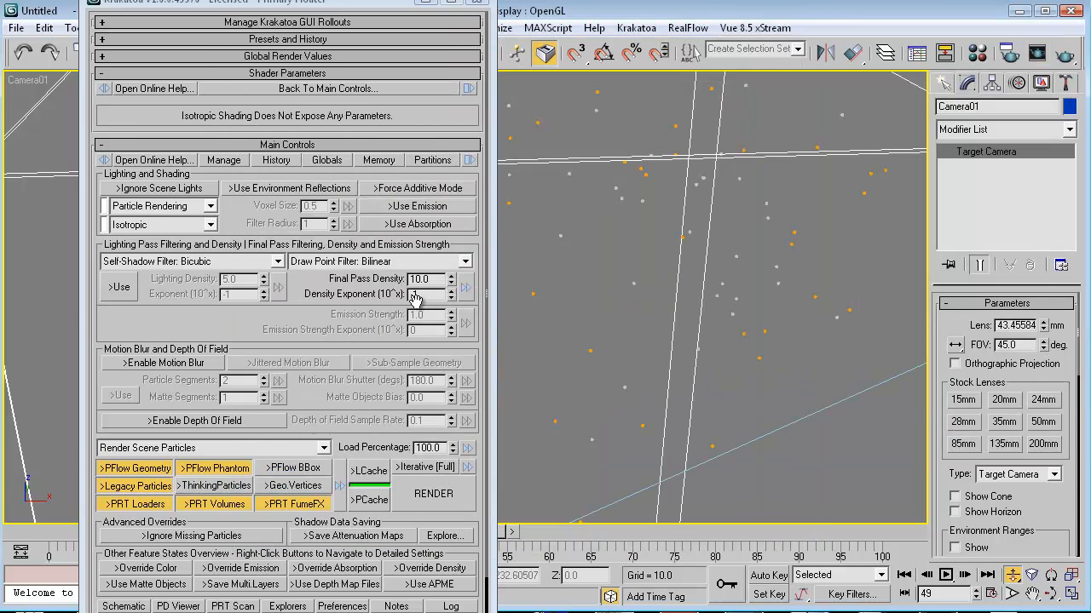
{"action": "key", "text": "F9"}
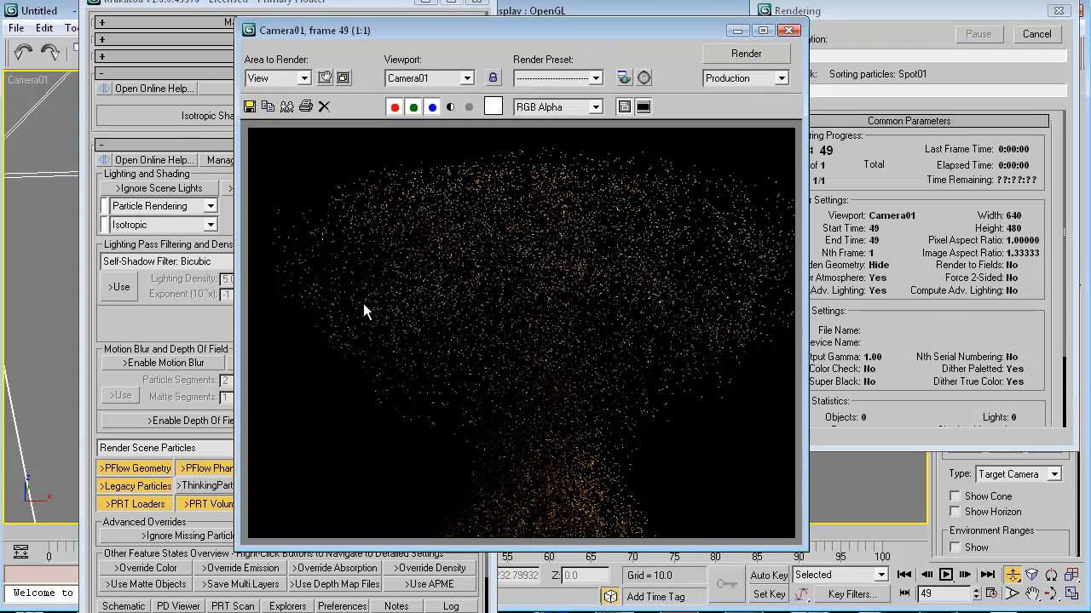
Set Density Exponent to 2 and render a test frame.
{"action": "left_click", "coordinate": [788, 31]}
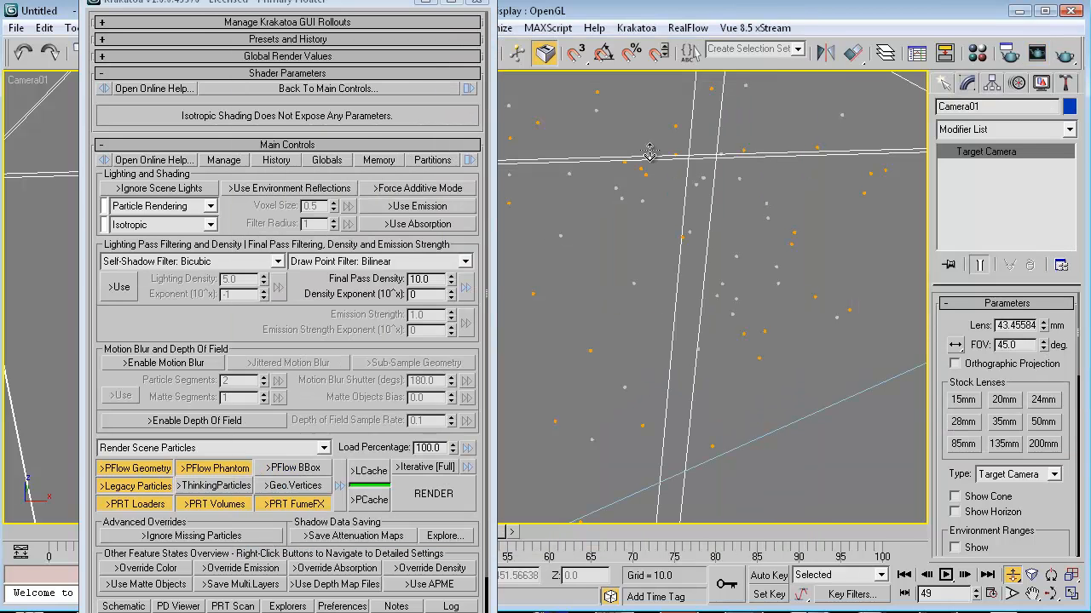
{"action": "double_click", "coordinate": [418, 295]}
{"action": "type", "text": "2"}
{"action": "key", "text": "shift+q"}
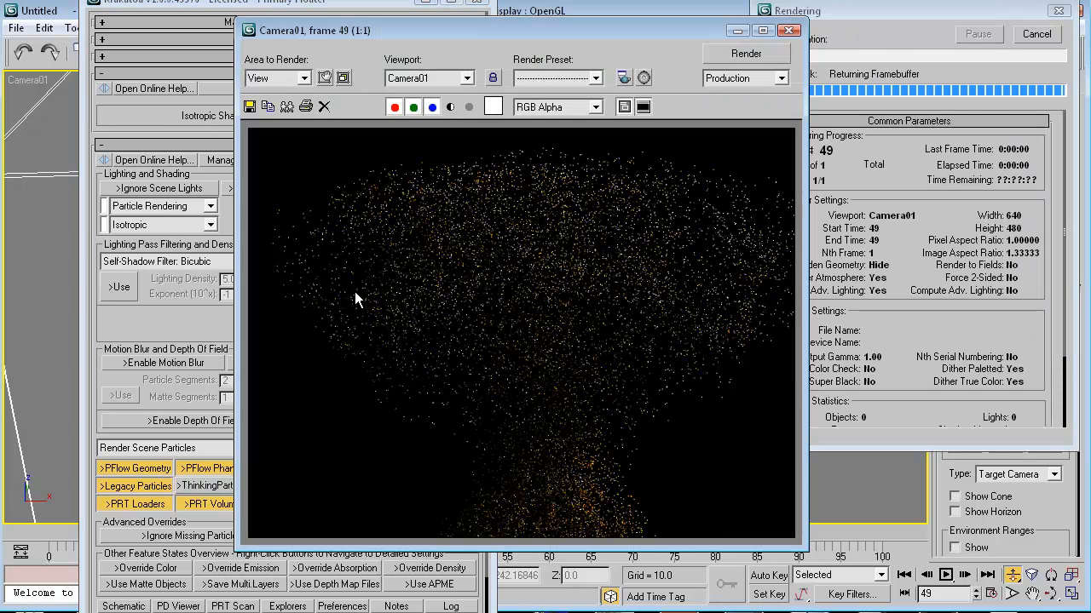
{"action": "left_click", "coordinate": [788, 32]}
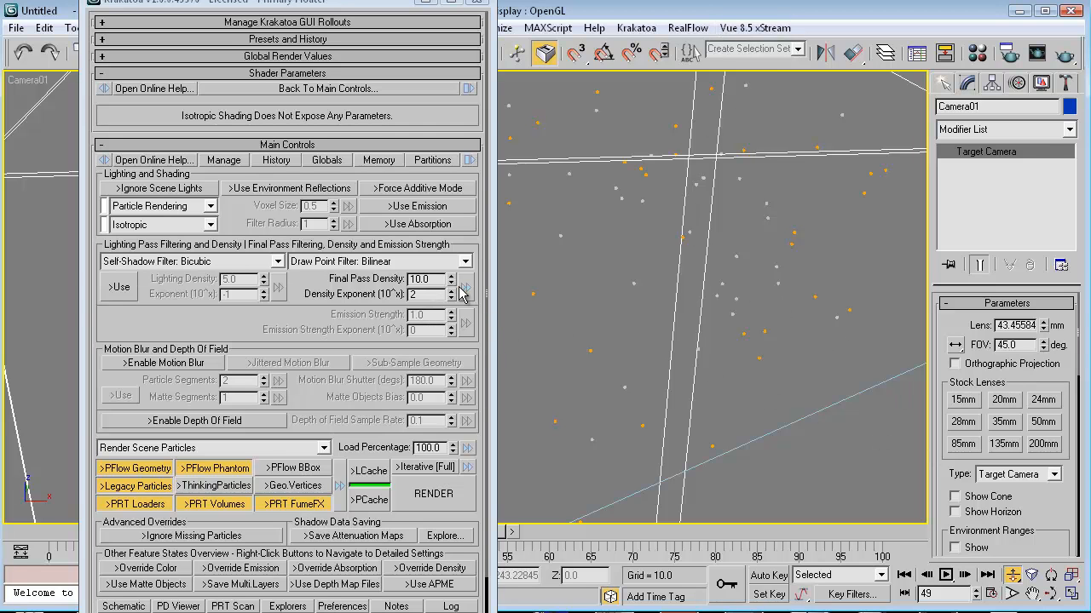
Lower Final Pass Density to 8.4, keep Particle Rendering with isotropic shading, and render Camera01.
{"action": "left_click_drag", "start_coordinate": [451, 280], "coordinate": [446, 293]}
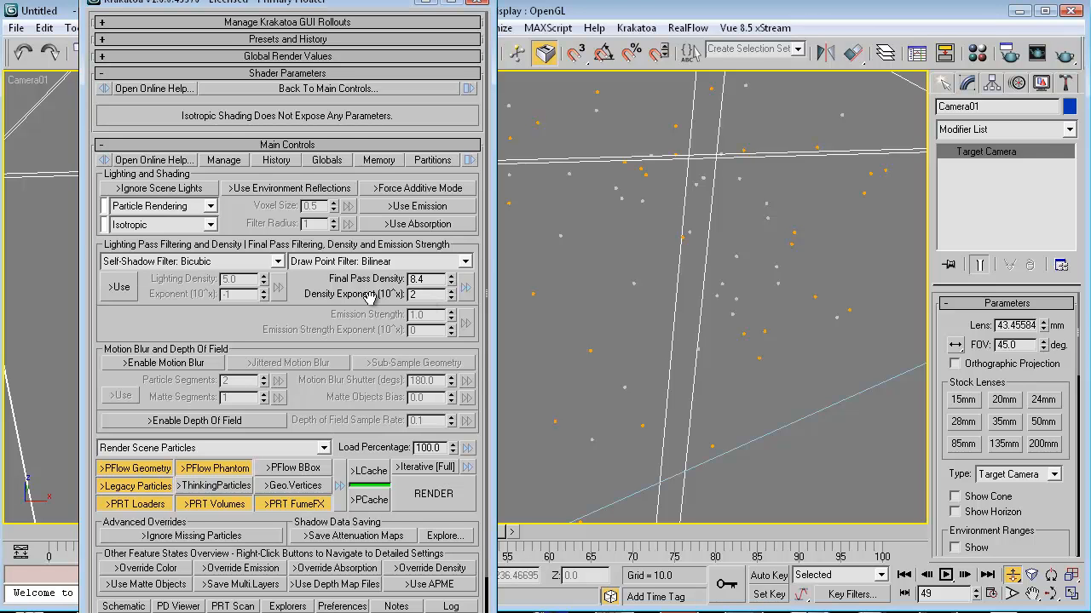
{"action": "left_click_drag", "start_coordinate": [369, 297], "coordinate": [369, 320]}
{"action": "left_click", "coordinate": [196, 207]}
{"action": "left_click", "coordinate": [167, 222]}
{"action": "left_click", "coordinate": [165, 209]}
{"action": "left_click", "coordinate": [155, 233]}
{"action": "left_click", "coordinate": [160, 209]}
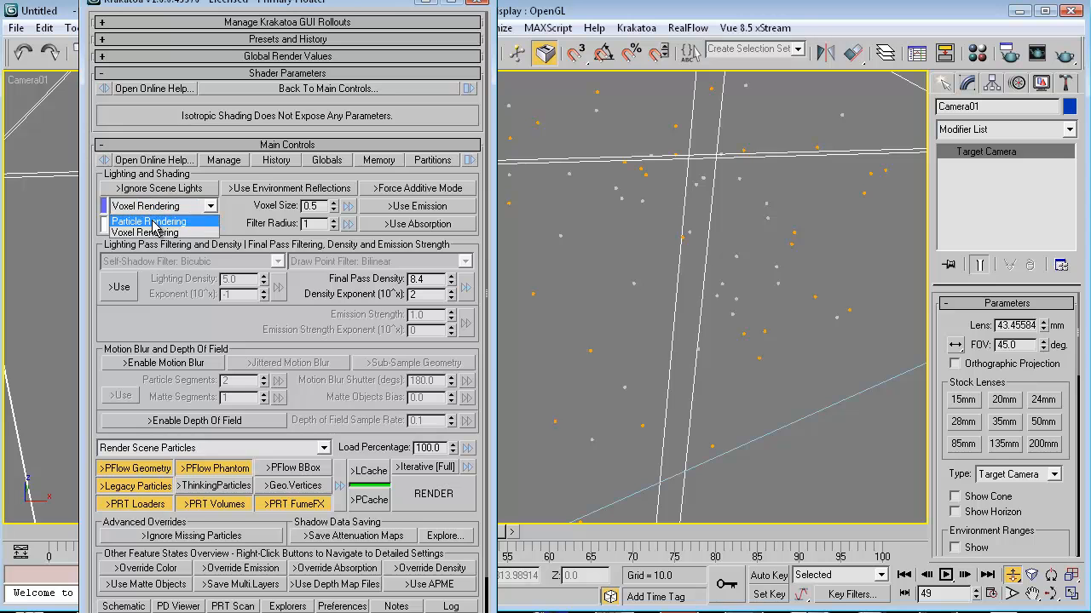
{"action": "left_click", "coordinate": [154, 223]}
{"action": "left_click", "coordinate": [143, 227]}
{"action": "left_click", "coordinate": [147, 238]}
{"action": "key", "text": "F9"}
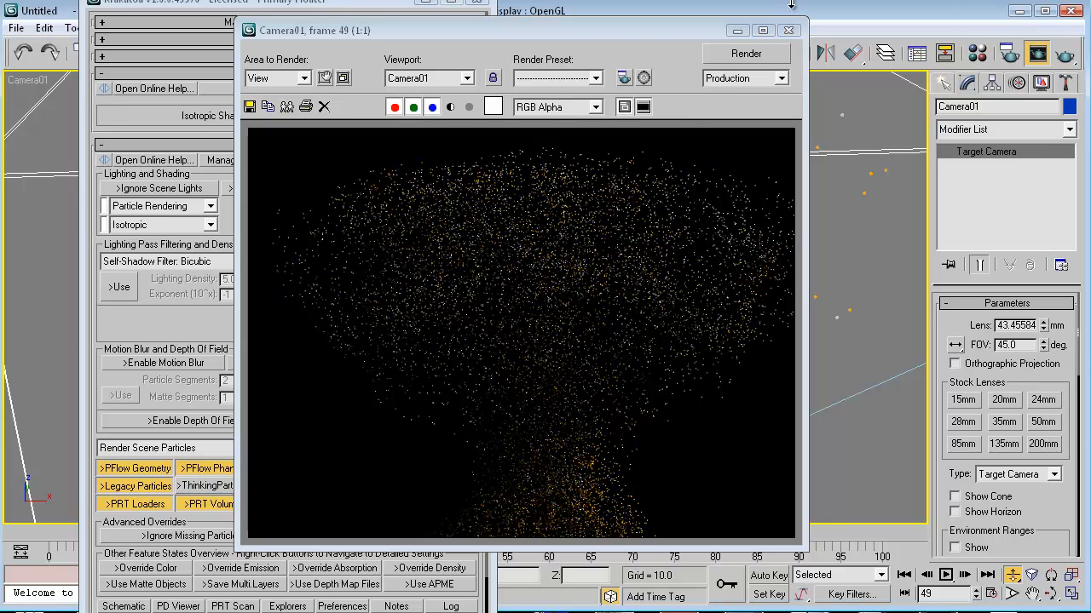
{"action": "left_click", "coordinate": [788, 29]}
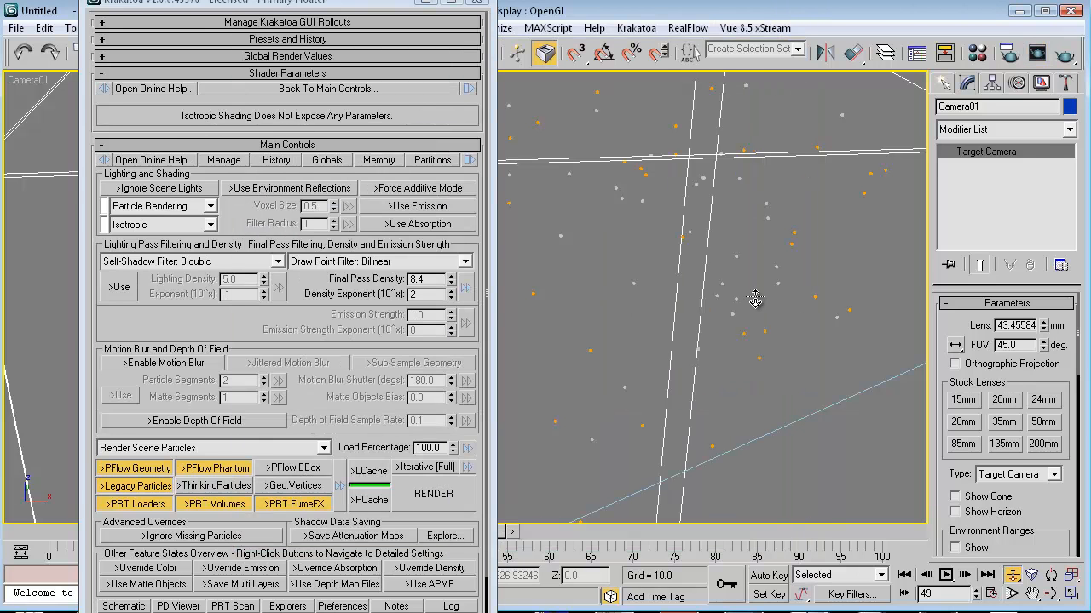
Resize the Krakatoa floater so the window is shorter.
{"action": "left_click_drag", "start_coordinate": [254, 226], "coordinate": [250, 211]}
{"action": "scroll", "coordinate": [360, 290], "scroll_direction": "down", "scroll_amount": 3}
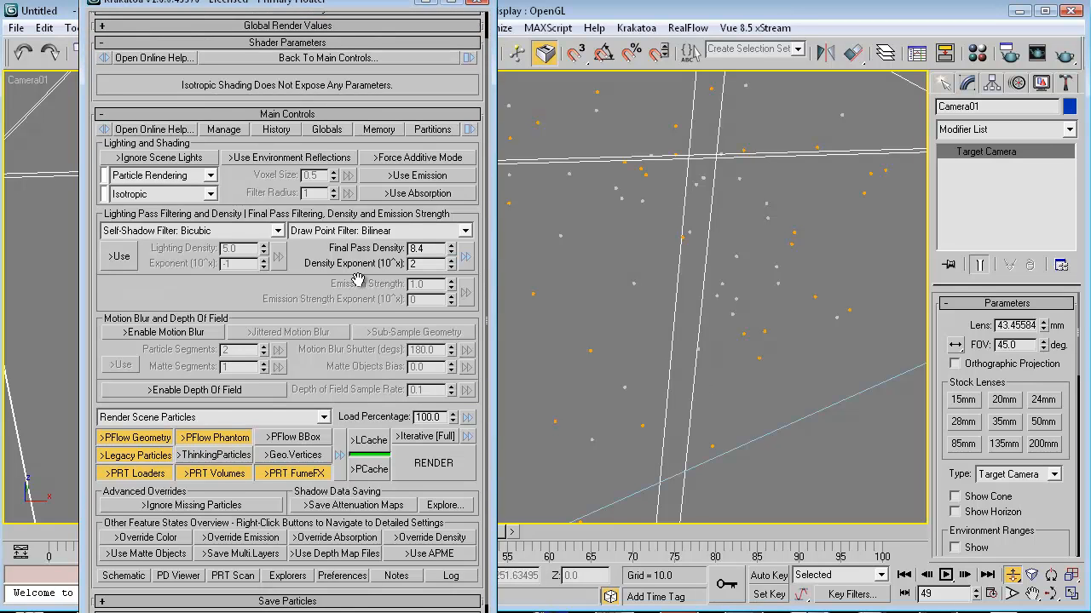
{"action": "left_click_drag", "start_coordinate": [362, 256], "coordinate": [360, 221]}
{"action": "left_click_drag", "start_coordinate": [460, 86], "coordinate": [375, 382]}
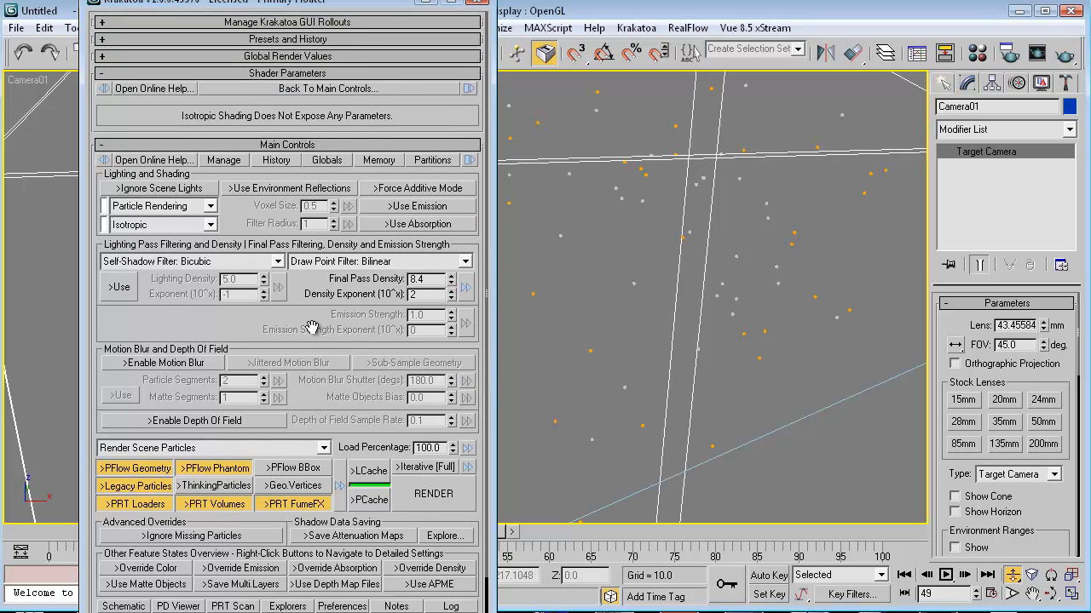
{"action": "scroll", "coordinate": [336, 384], "scroll_direction": "down", "scroll_amount": 2}
{"action": "scroll", "coordinate": [362, 422], "scroll_direction": "up", "scroll_amount": 2}
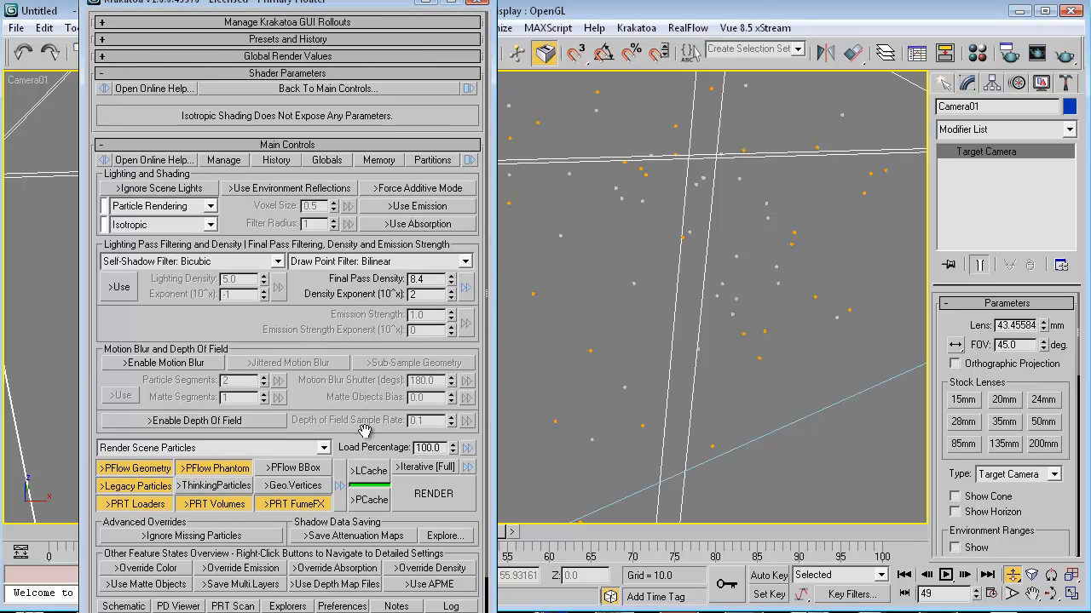
{"action": "left_click_drag", "start_coordinate": [333, 611], "coordinate": [332, 585]}
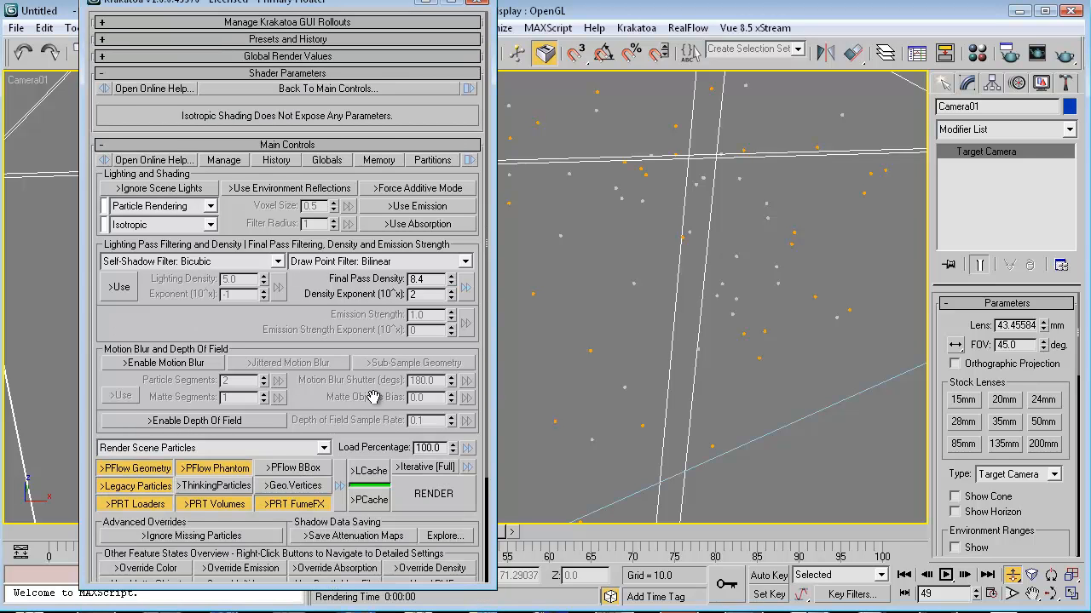
{"action": "scroll", "coordinate": [369, 404], "scroll_direction": "down", "scroll_amount": 4}
{"action": "scroll", "coordinate": [366, 404], "scroll_direction": "up", "scroll_amount": 4}
Leave dolly mode, select the PRT_SMOKE loader and scroll through its PRT Loader settings.
{"action": "right_click", "coordinate": [851, 152]}
{"action": "left_click", "coordinate": [820, 153]}
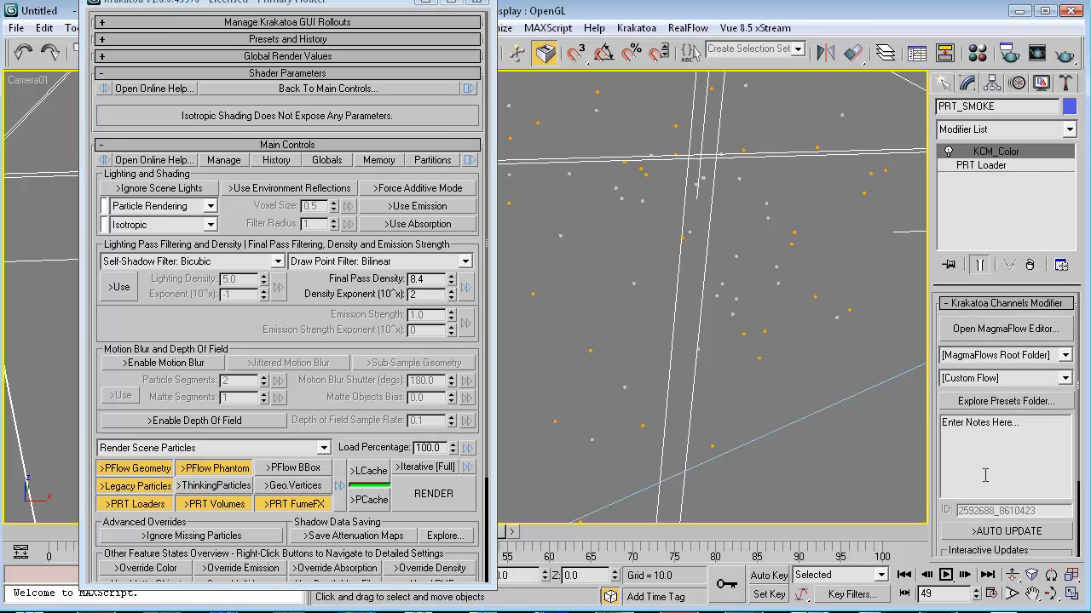
{"action": "scroll", "coordinate": [943, 512], "scroll_direction": "down", "scroll_amount": 3}
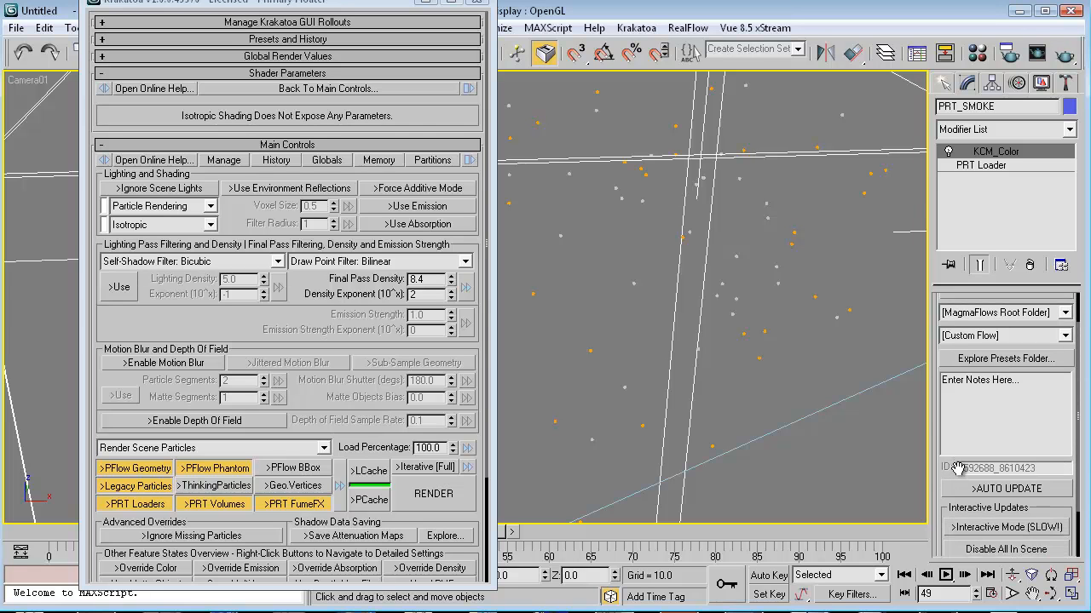
{"action": "left_click", "coordinate": [975, 167]}
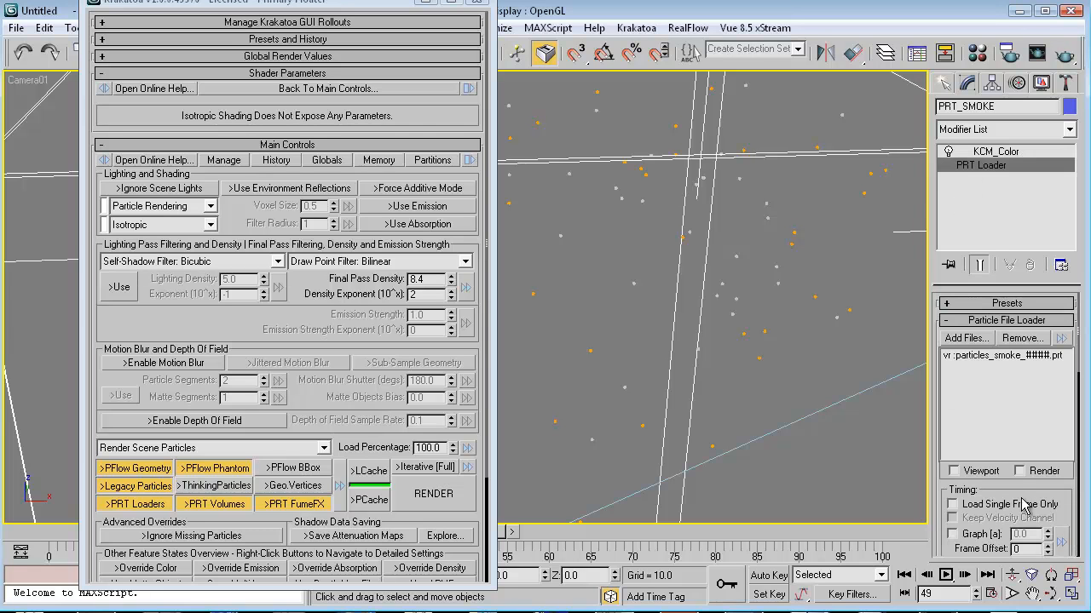
{"action": "scroll", "coordinate": [1036, 458], "scroll_direction": "down", "scroll_amount": 2}
{"action": "scroll", "coordinate": [1036, 458], "scroll_direction": "down", "scroll_amount": 6}
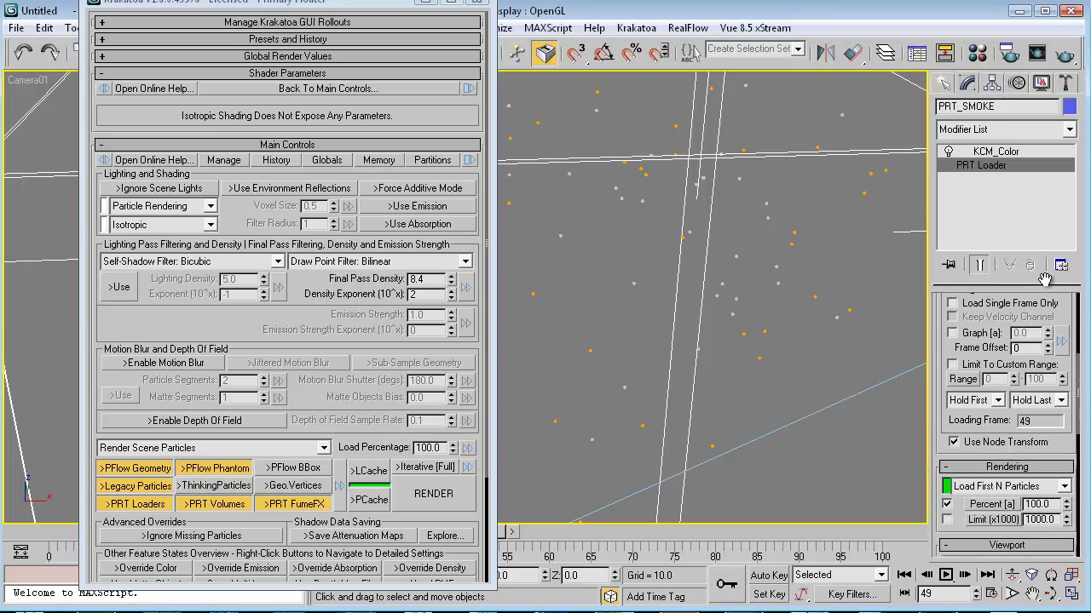
{"action": "left_click_drag", "start_coordinate": [946, 402], "coordinate": [959, 225]}
{"action": "scroll", "coordinate": [945, 298], "scroll_direction": "down", "scroll_amount": 3}
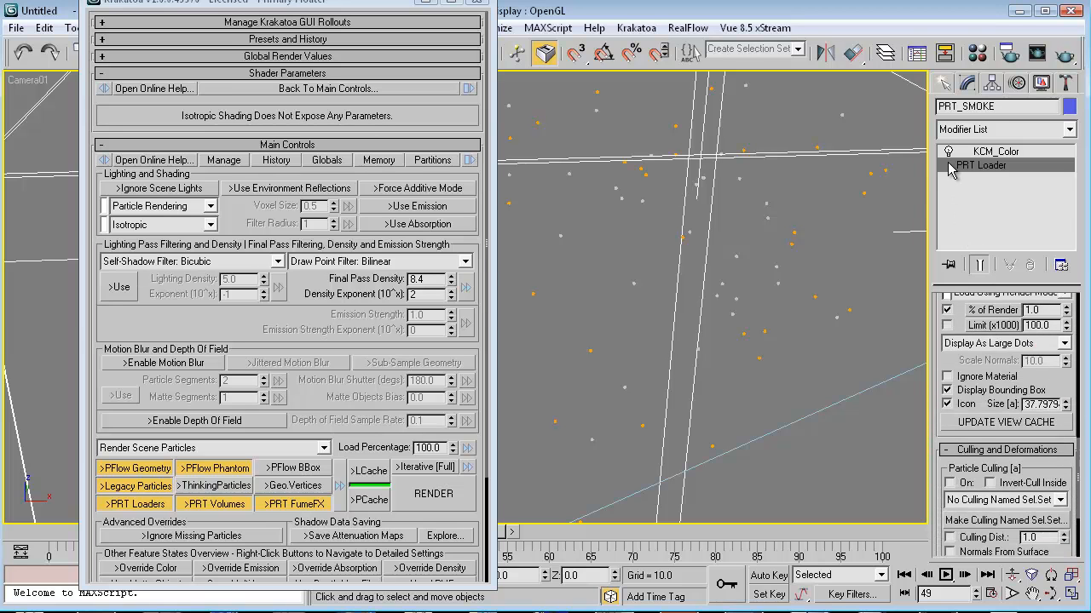
{"action": "left_click_drag", "start_coordinate": [939, 426], "coordinate": [948, 305]}
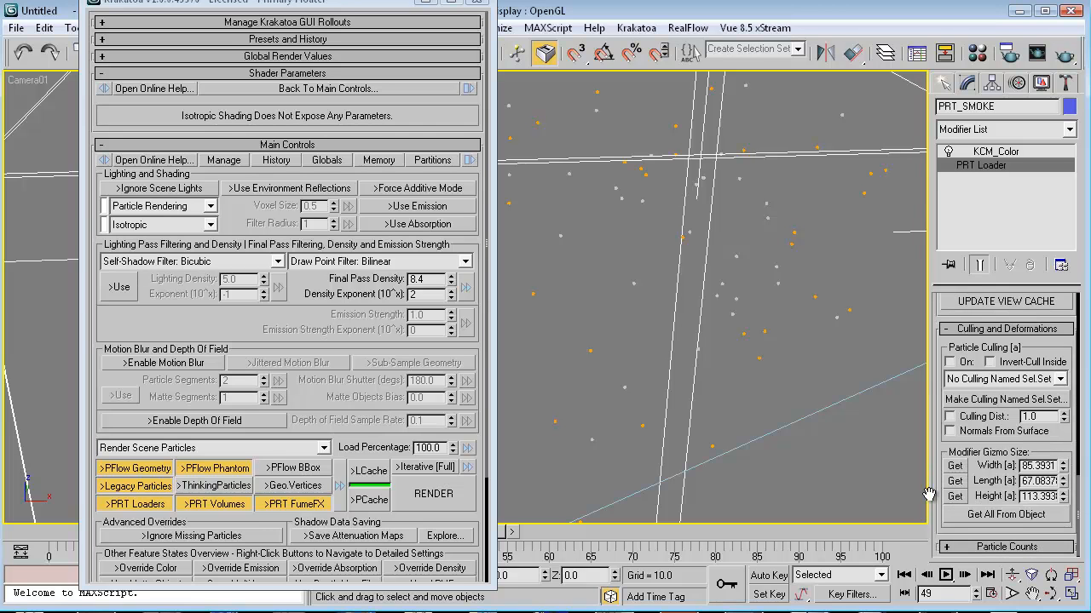
Open Particle View with 6 to inspect the particle flow, then minimize it.
{"action": "key", "text": "6"}
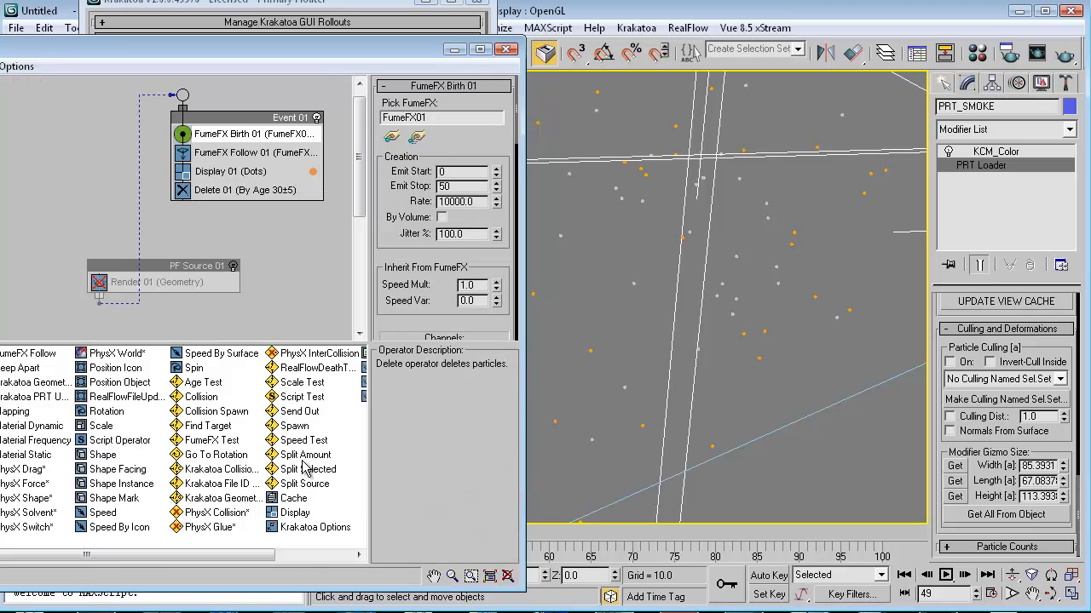
{"action": "left_click", "coordinate": [454, 53]}
{"action": "left_click", "coordinate": [358, 399]}
Check the Save Particles rollout and set Voxel Rendering, voxel size 0.3, Final Pass Density 0.2.
{"action": "scroll", "coordinate": [358, 400], "scroll_direction": "down", "scroll_amount": 5}
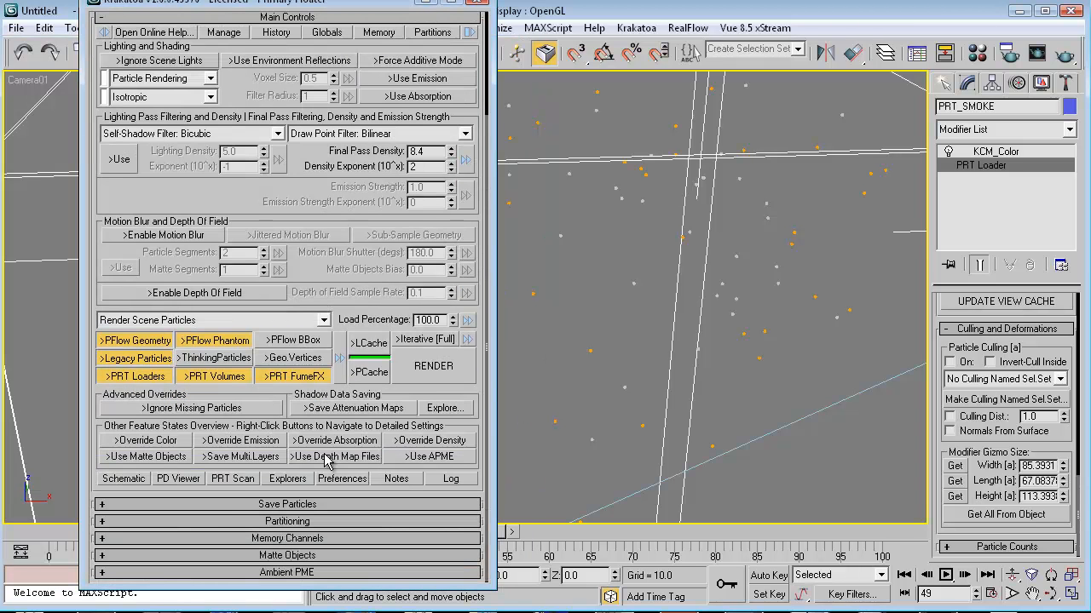
{"action": "left_click", "coordinate": [287, 511]}
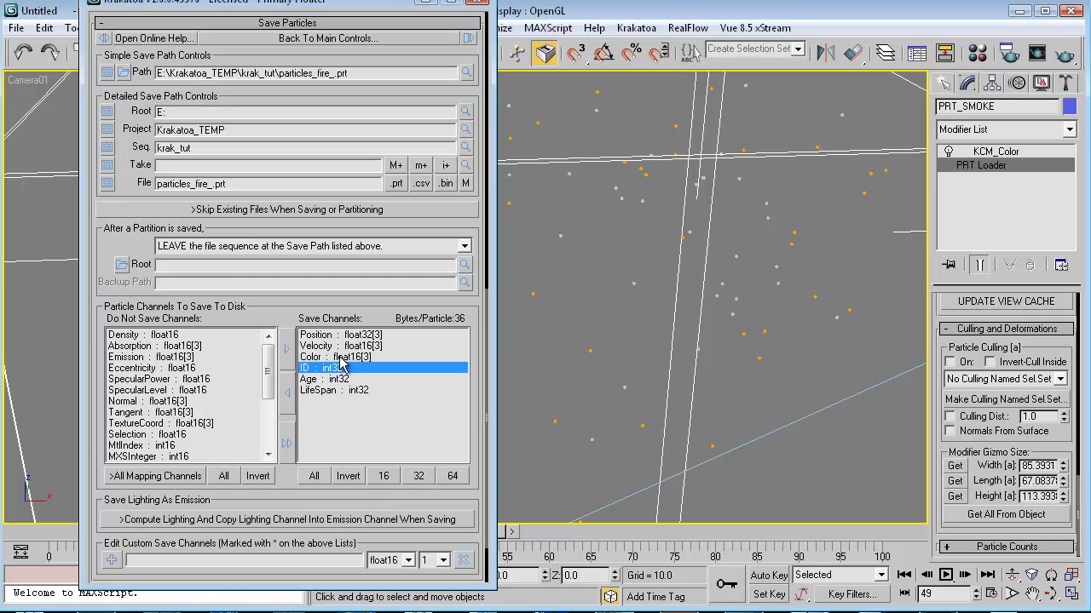
{"action": "left_click_drag", "start_coordinate": [232, 305], "coordinate": [315, 612]}
{"action": "left_click_drag", "start_coordinate": [333, 248], "coordinate": [312, 554]}
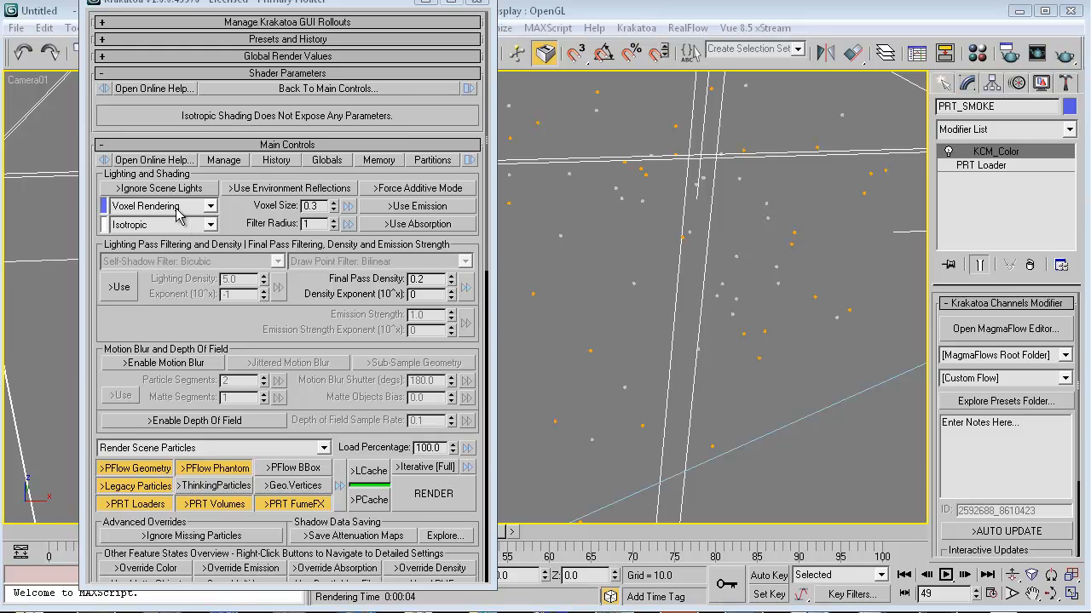
Keep Voxel Rendering selected, glance at Global Render Values, and minimize the Krakatoa floater.
{"action": "left_click", "coordinate": [179, 209]}
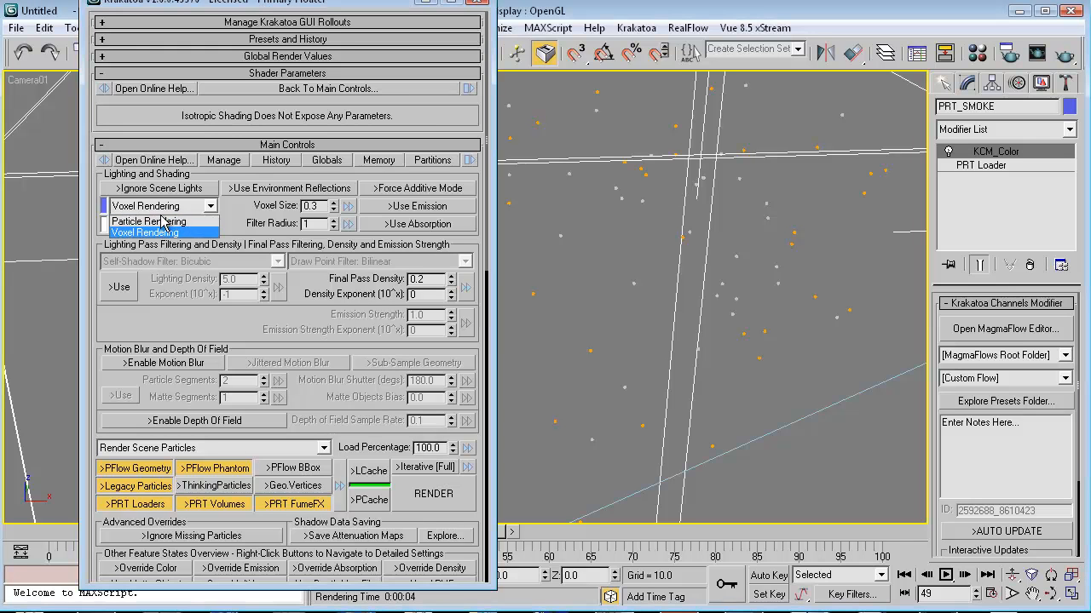
{"action": "left_click", "coordinate": [256, 241]}
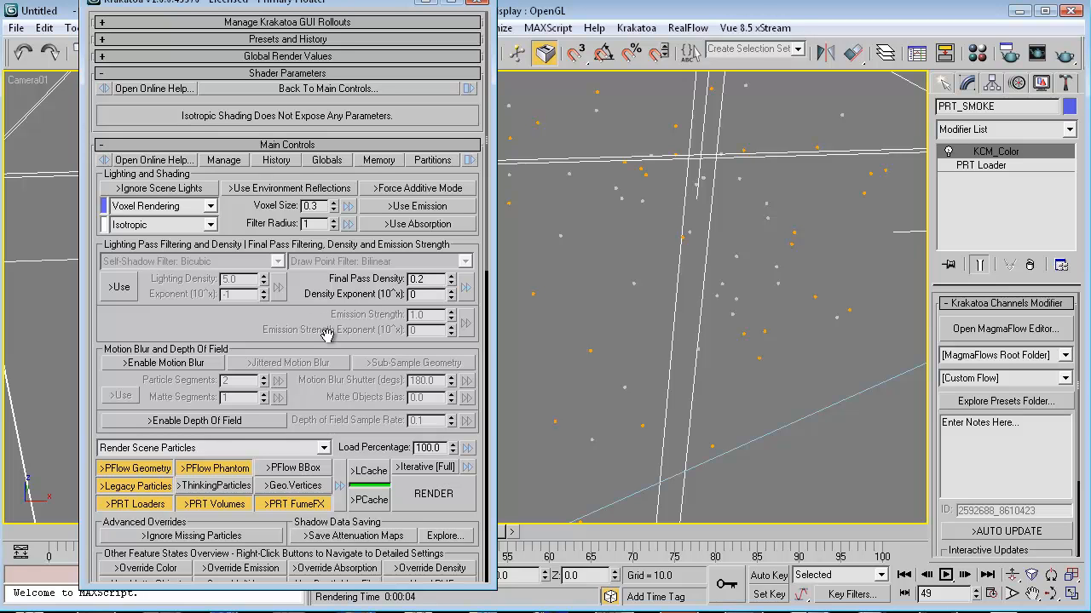
{"action": "left_click", "coordinate": [255, 57]}
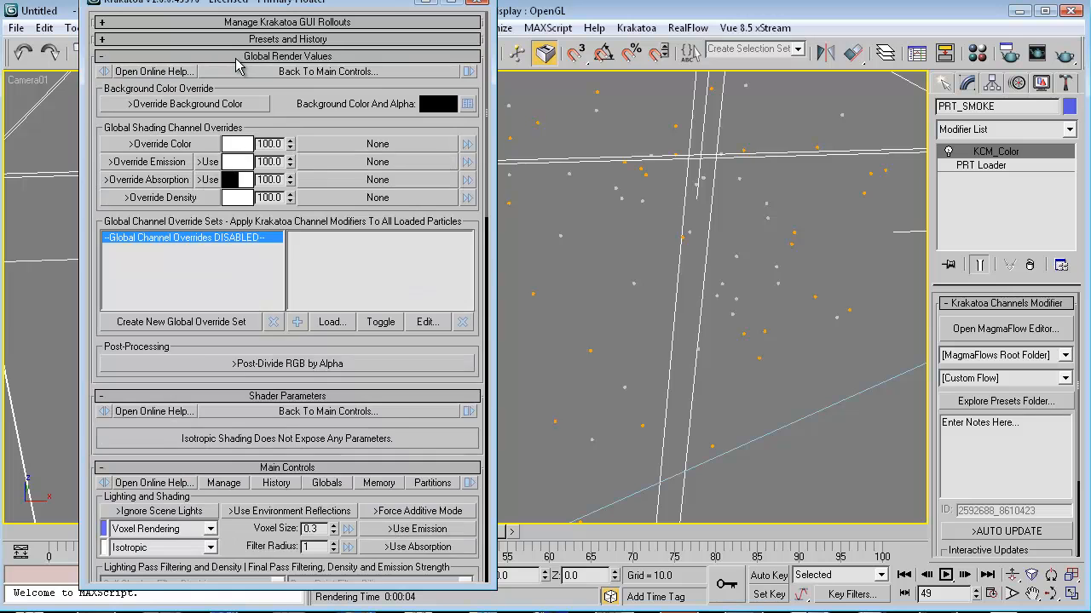
{"action": "left_click", "coordinate": [239, 56]}
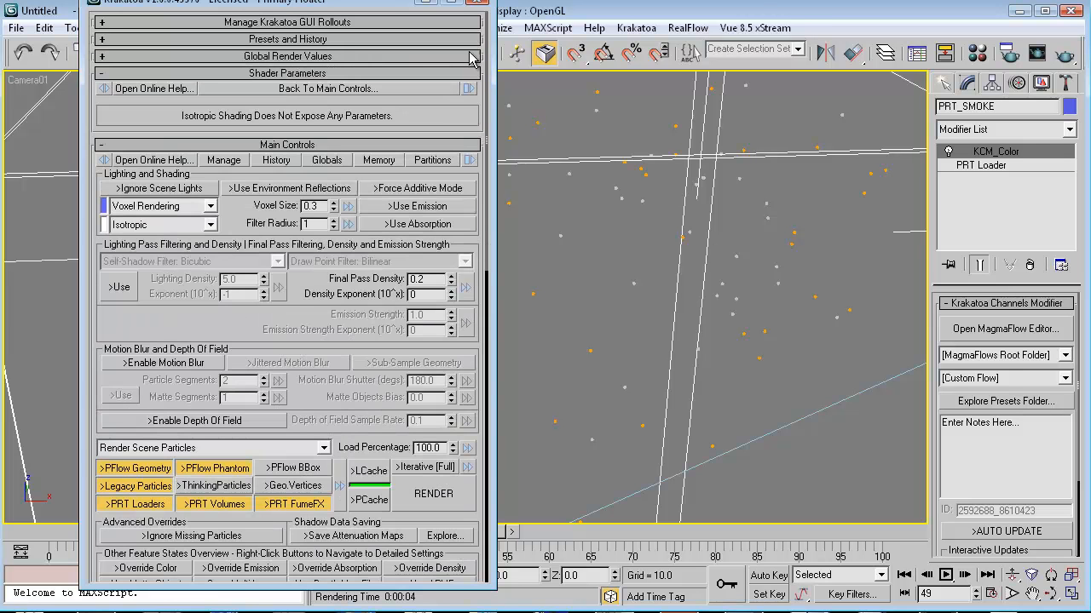
{"action": "left_click", "coordinate": [426, 2]}
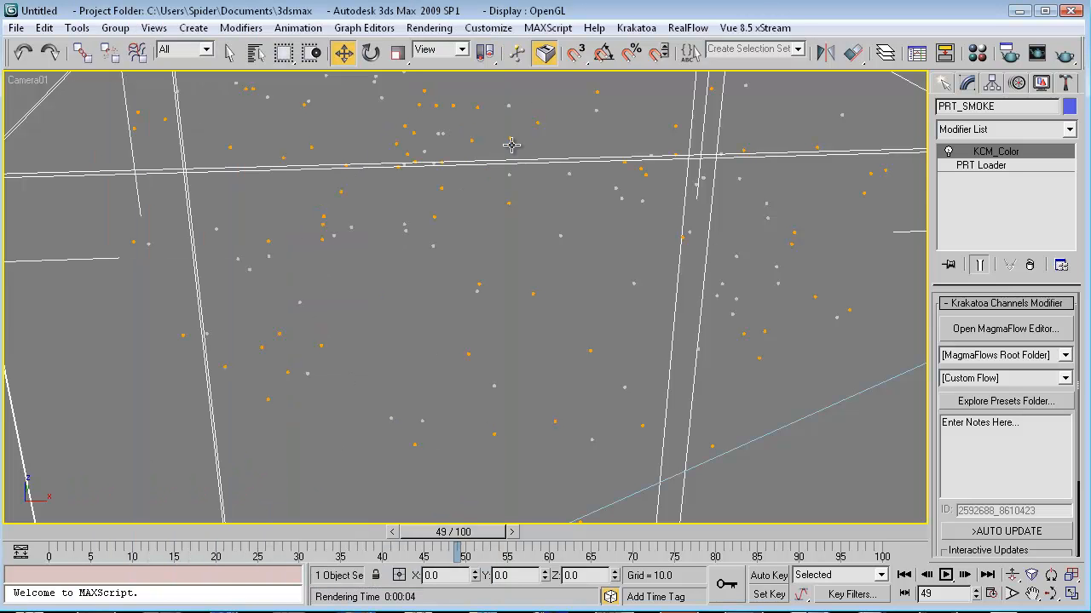
In a free Perspective view, move Camera01.Target into the particle box.
{"action": "key", "text": "p"}
{"action": "scroll", "coordinate": [557, 297], "scroll_direction": "down", "scroll_amount": 7}
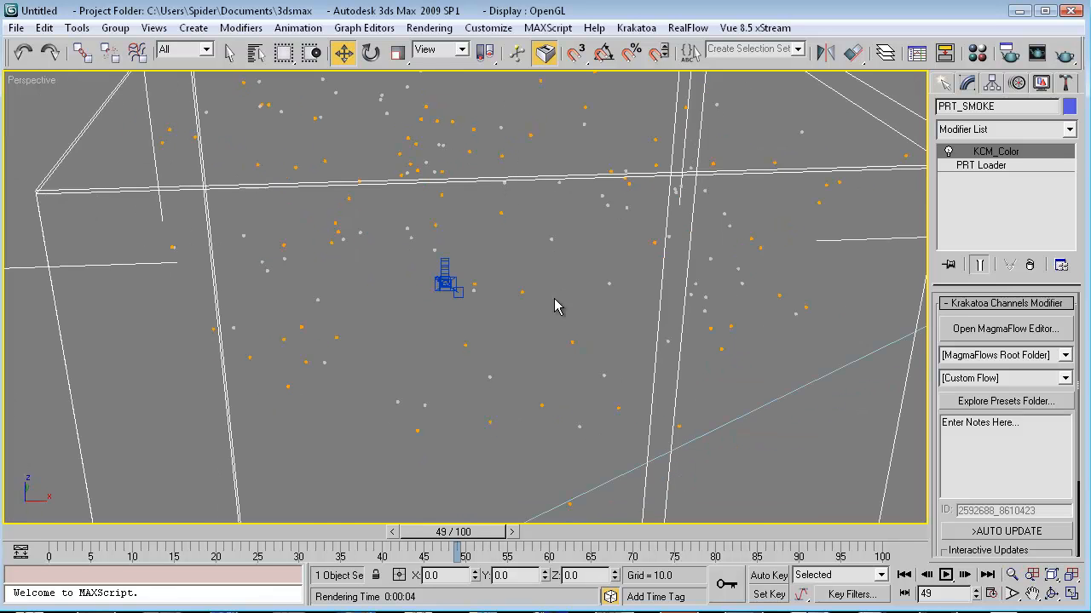
{"action": "middle_click_drag", "start_coordinate": [539, 321], "coordinate": [701, 245], "text": "alt"}
{"action": "scroll", "coordinate": [700, 245], "scroll_direction": "down", "scroll_amount": 6}
{"action": "middle_click_drag", "start_coordinate": [526, 348], "coordinate": [610, 307], "text": "alt"}
{"action": "left_click", "coordinate": [489, 262]}
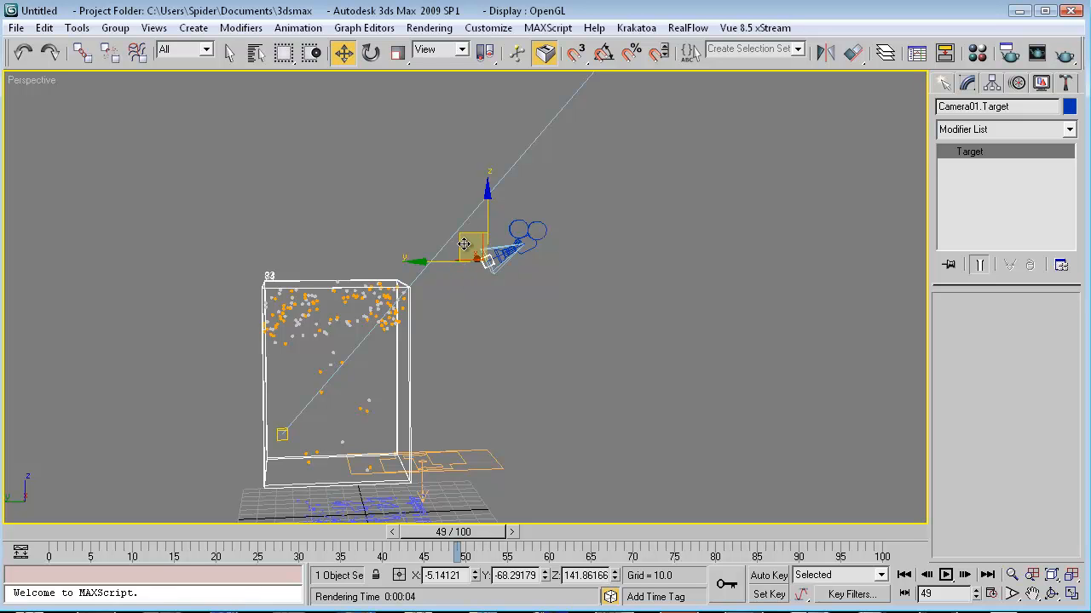
{"action": "left_click_drag", "start_coordinate": [464, 244], "coordinate": [324, 311]}
Back in Camera01, nudge the target on X to recentre, then render and close the frame.
{"action": "key", "text": "c"}
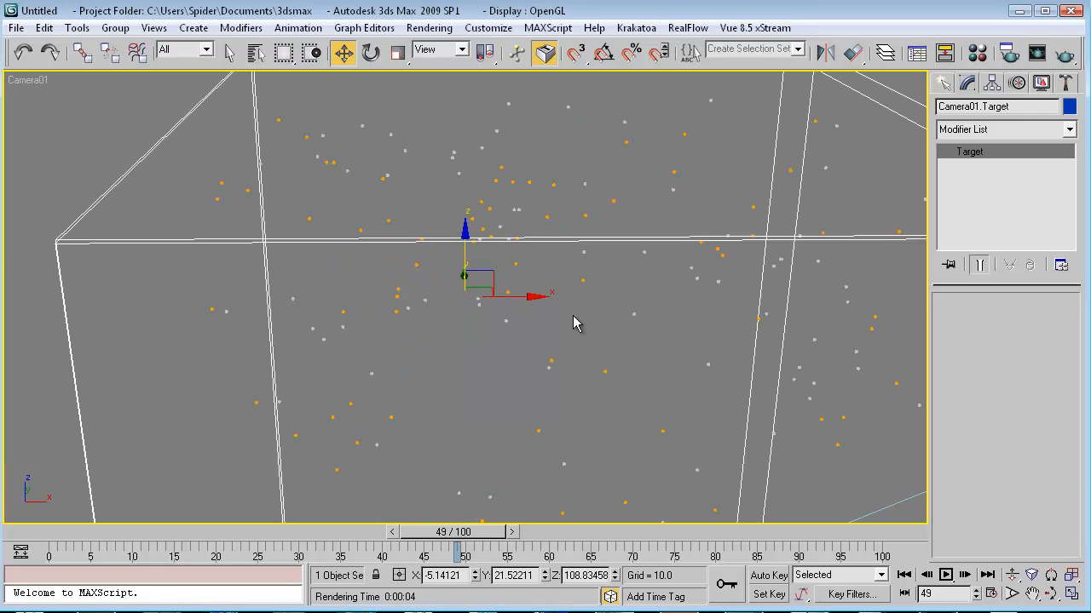
{"action": "mouse_move", "coordinate": [533, 297]}
{"action": "left_mouse_down"}
{"action": "mouse_move", "coordinate": [631, 305]}
{"action": "mouse_move", "coordinate": [577, 295]}
{"action": "mouse_move", "coordinate": [539, 306]}
{"action": "left_mouse_up"}
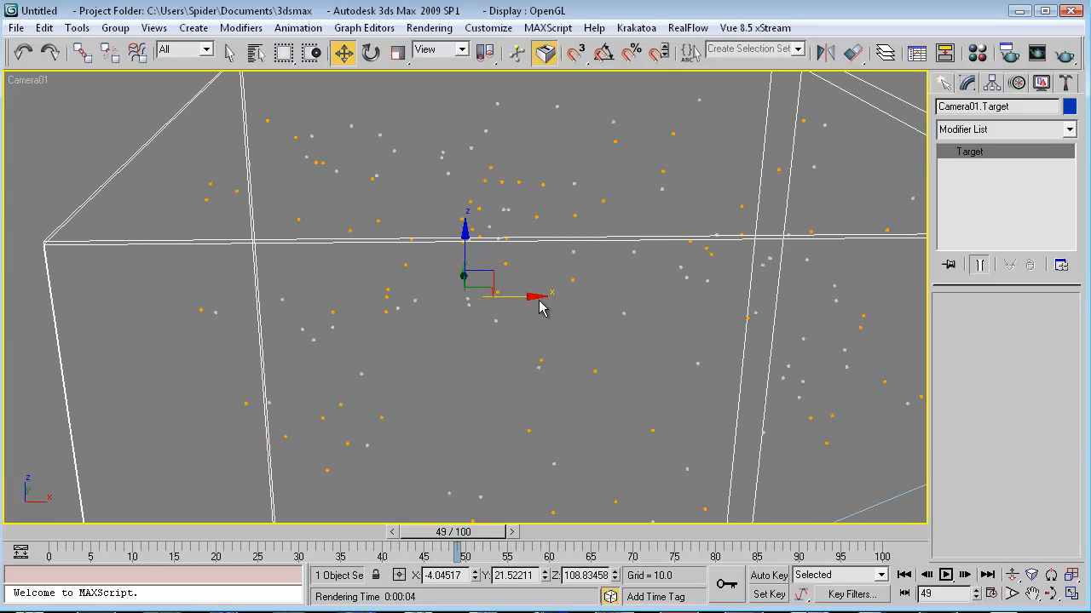
{"action": "key", "text": "shift+q"}
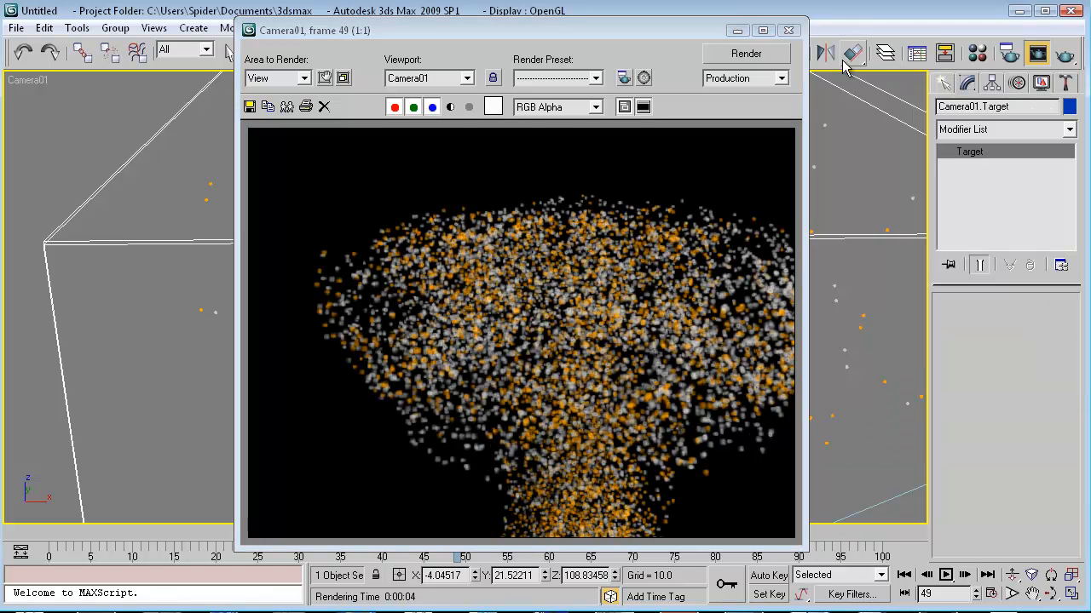
{"action": "left_click", "coordinate": [789, 31]}
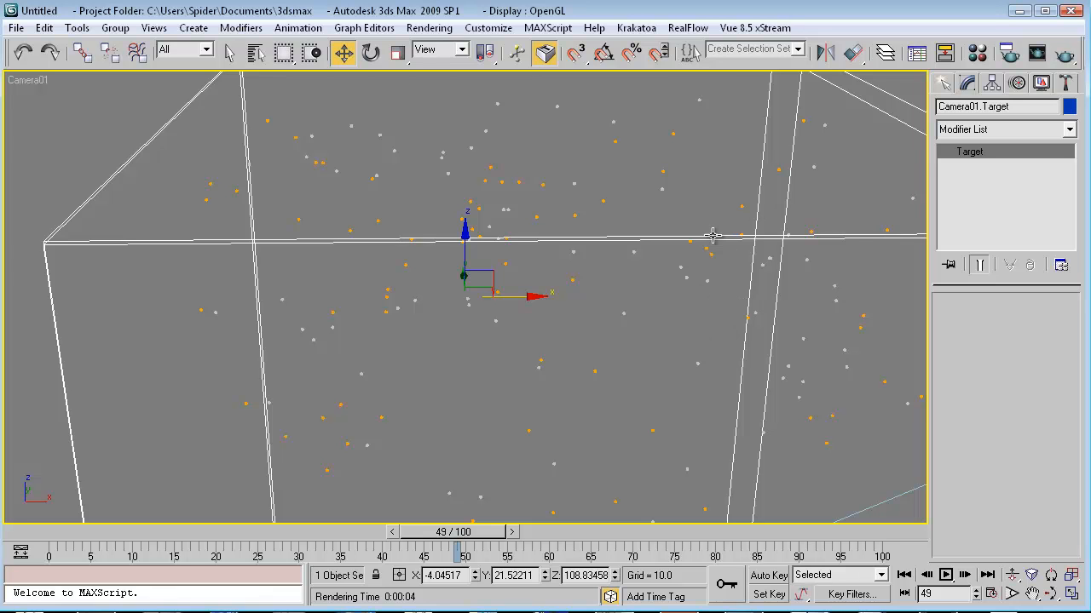
Select Camera01 through the Select by Name list.
{"action": "key", "text": "h"}
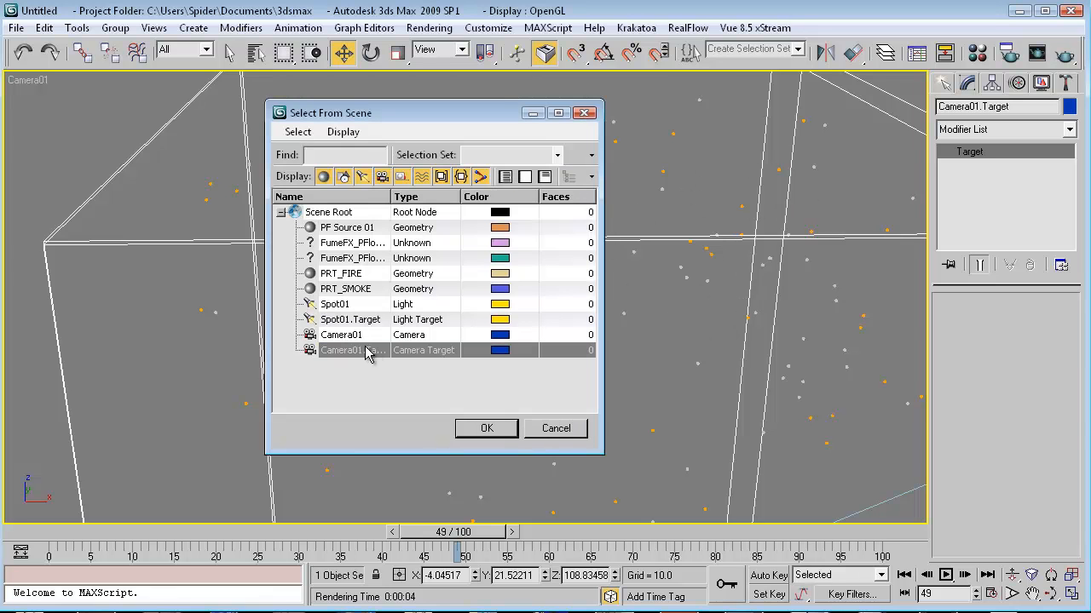
{"action": "left_click", "coordinate": [340, 335]}
{"action": "left_click", "coordinate": [486, 429]}
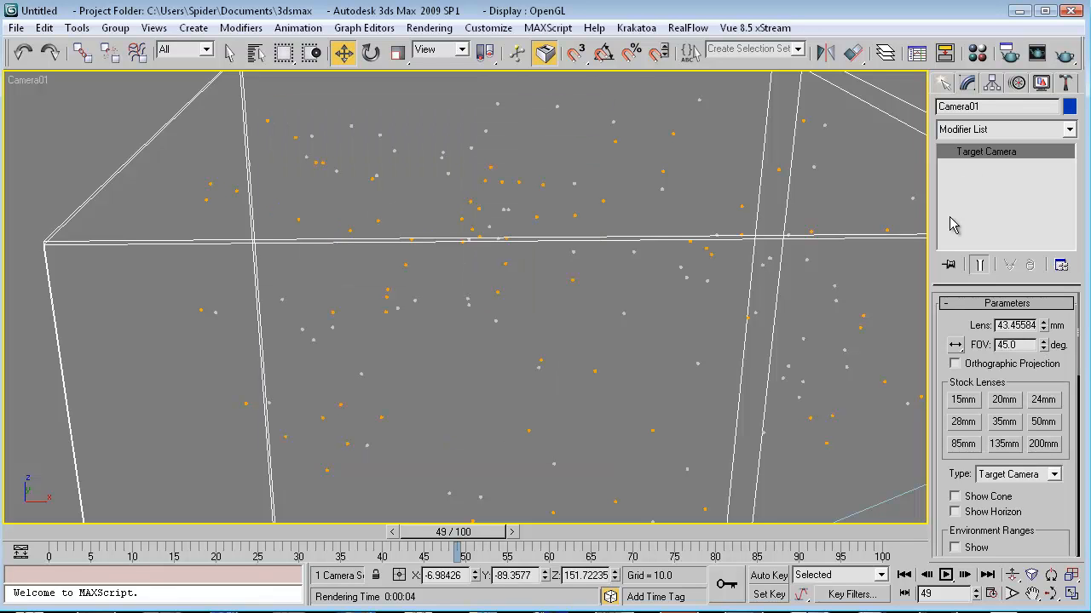
Add a Krakatoa Camera modifier with depth-of-field override at f-stop 2.0, then restore the Krakatoa floater.
{"action": "left_click", "coordinate": [1069, 133]}
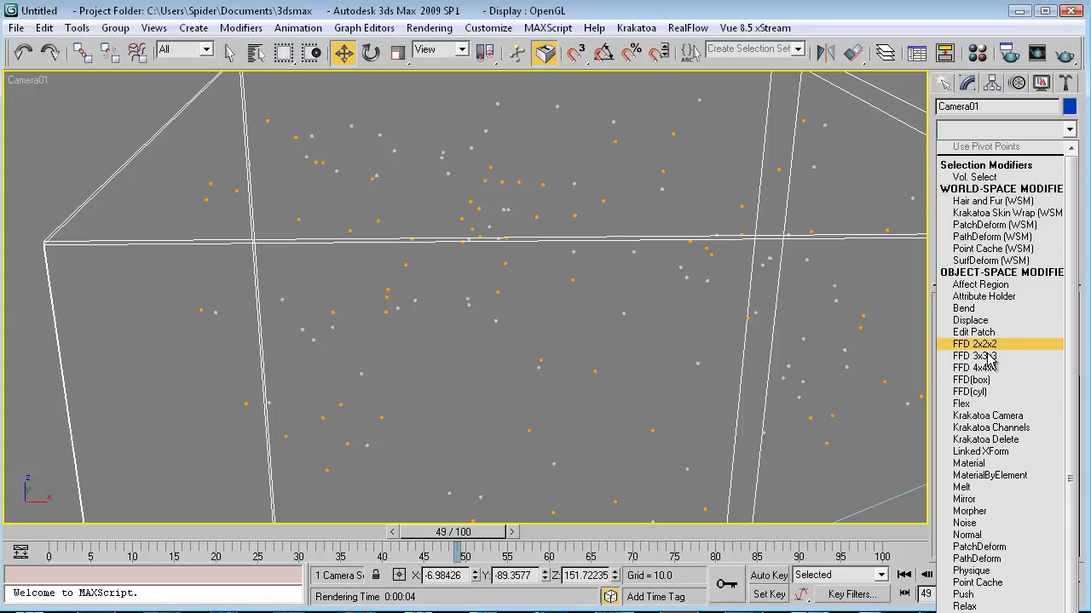
{"action": "left_click", "coordinate": [990, 417]}
{"action": "scroll", "coordinate": [1079, 377], "scroll_direction": "down", "scroll_amount": 3}
{"action": "scroll", "coordinate": [1082, 378], "scroll_direction": "down", "scroll_amount": 1}
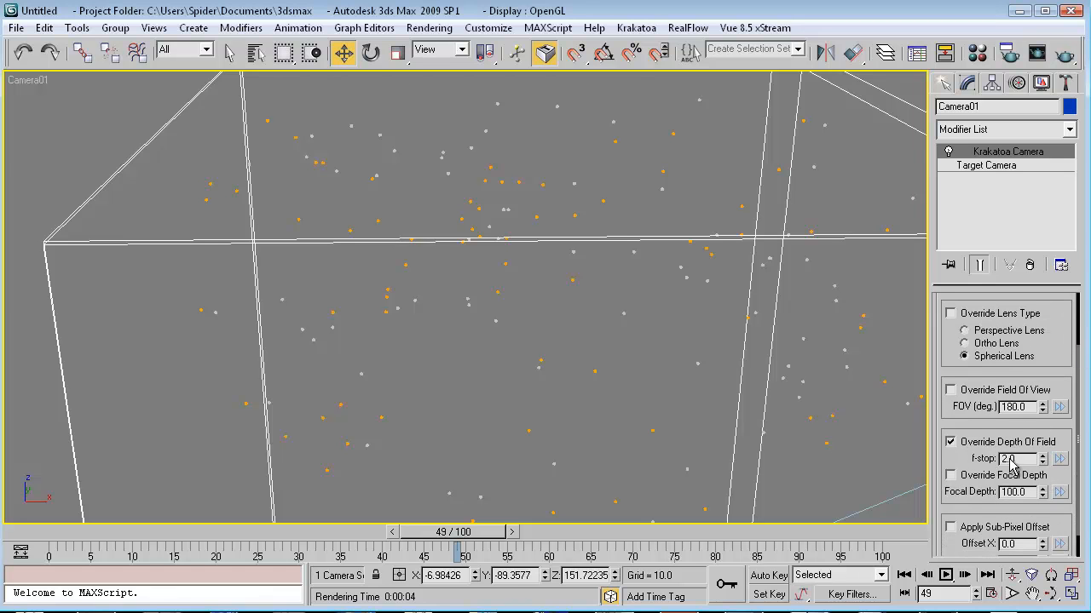
{"action": "scroll", "coordinate": [980, 456], "scroll_direction": "down", "scroll_amount": 1}
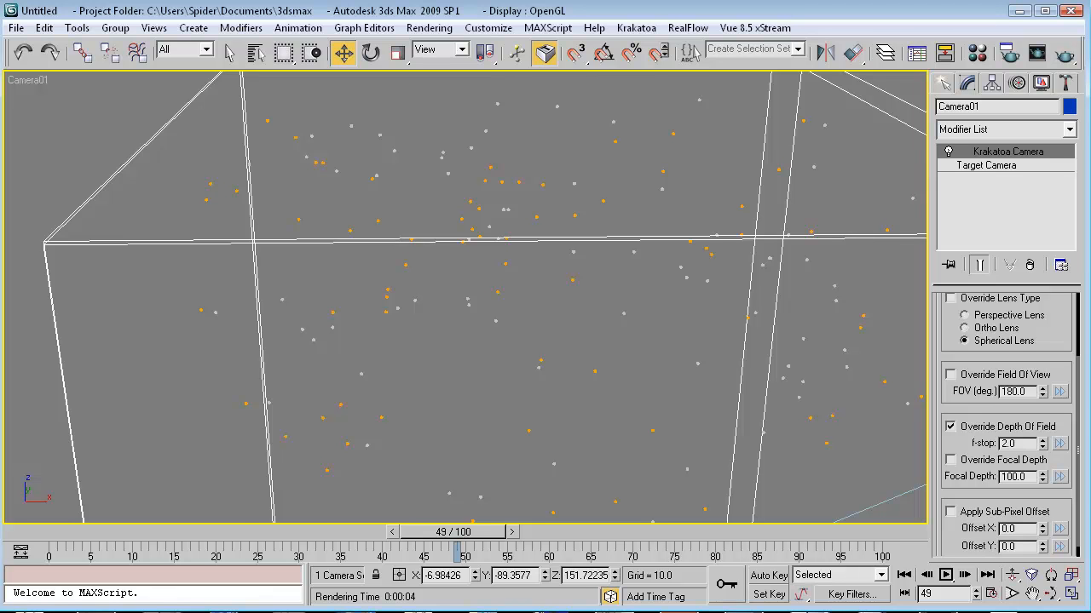
{"action": "left_click", "coordinate": [265, 612]}
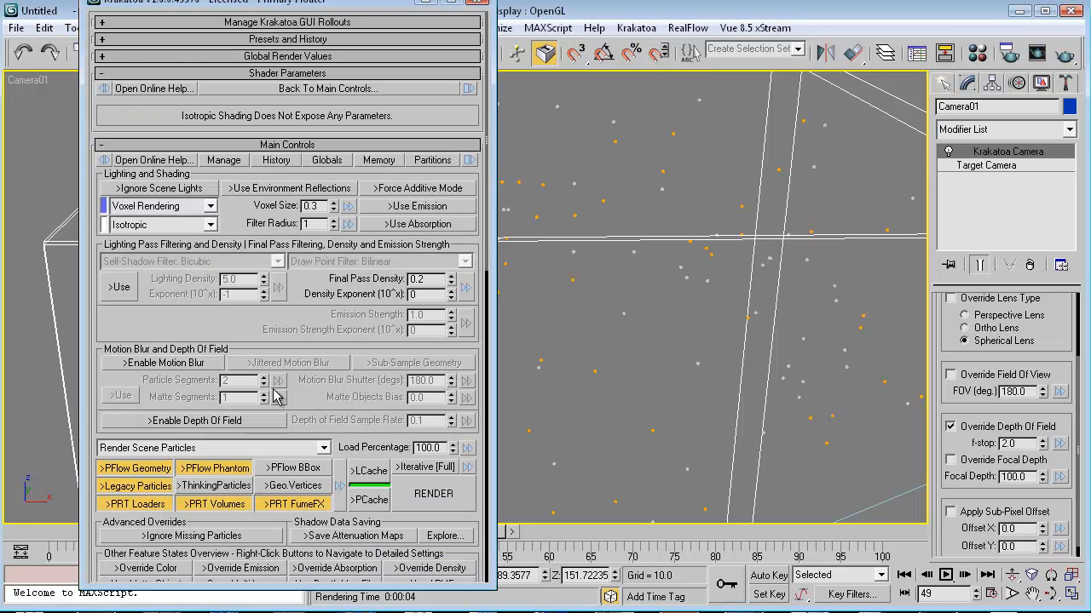
Turn on Enable Depth Of Field in Krakatoa and minimize the floater.
{"action": "left_click", "coordinate": [173, 428]}
{"action": "mouse_move", "coordinate": [209, 312]}
{"action": "left_mouse_down"}
{"action": "mouse_move", "coordinate": [228, 248]}
{"action": "mouse_move", "coordinate": [209, 311]}
{"action": "left_mouse_up"}
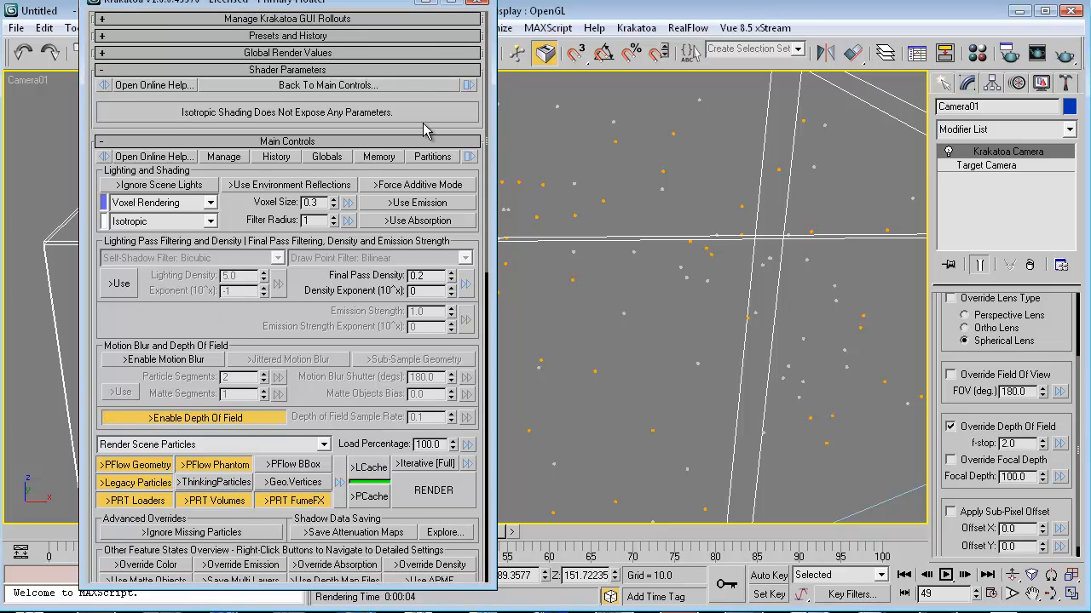
{"action": "left_click", "coordinate": [429, 4]}
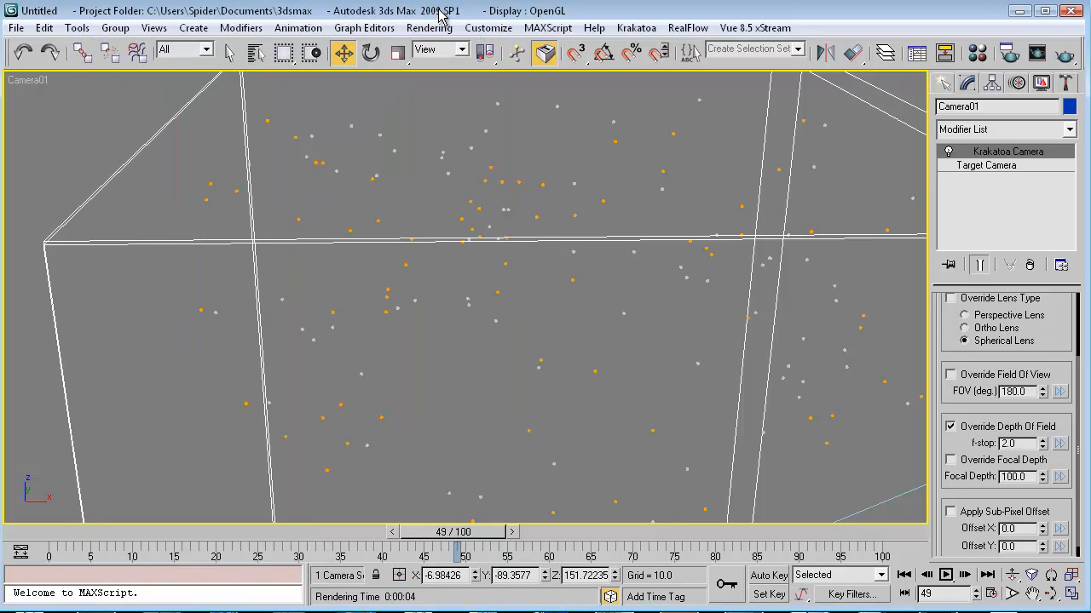
Render frame 49 through Camera01 with depth of field, then select the Krakatoa Camera f-stop value.
{"action": "key", "text": "shift+q"}
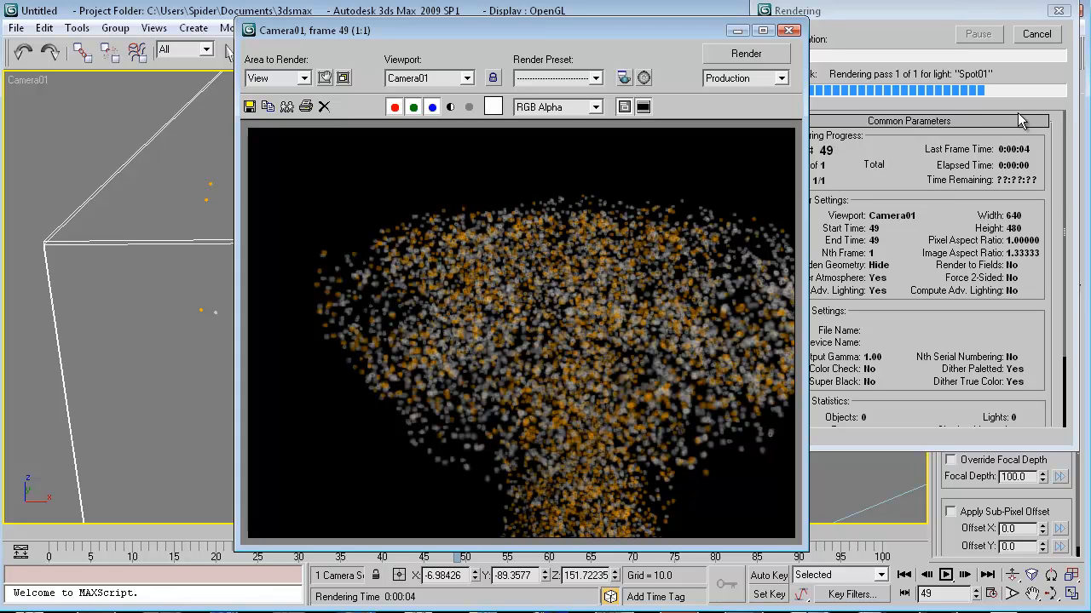
{"action": "left_click", "coordinate": [1030, 39]}
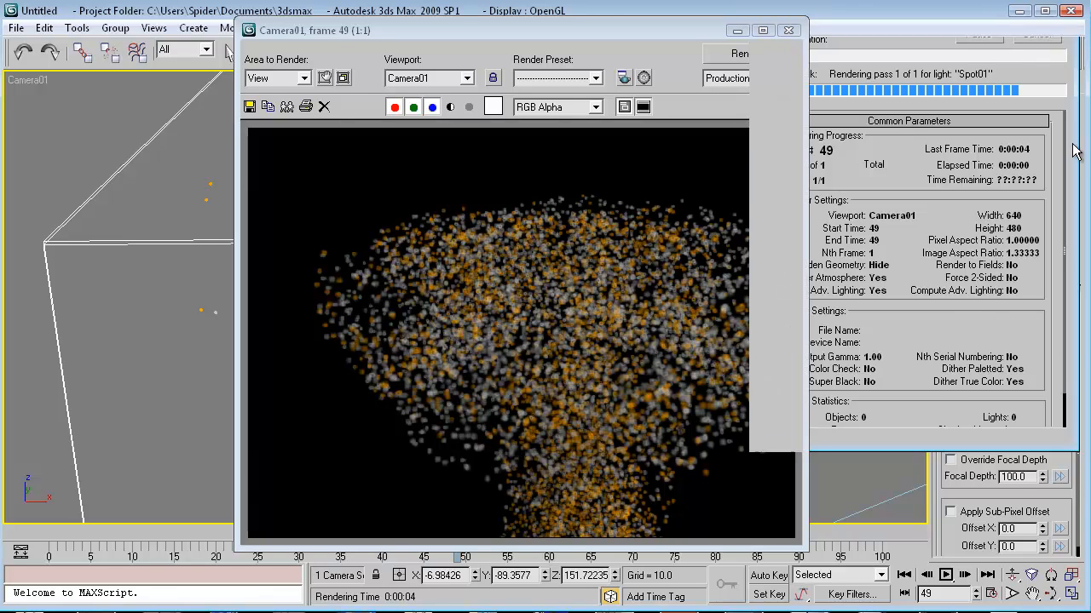
{"action": "left_click_drag", "start_coordinate": [957, 397], "coordinate": [961, 344]}
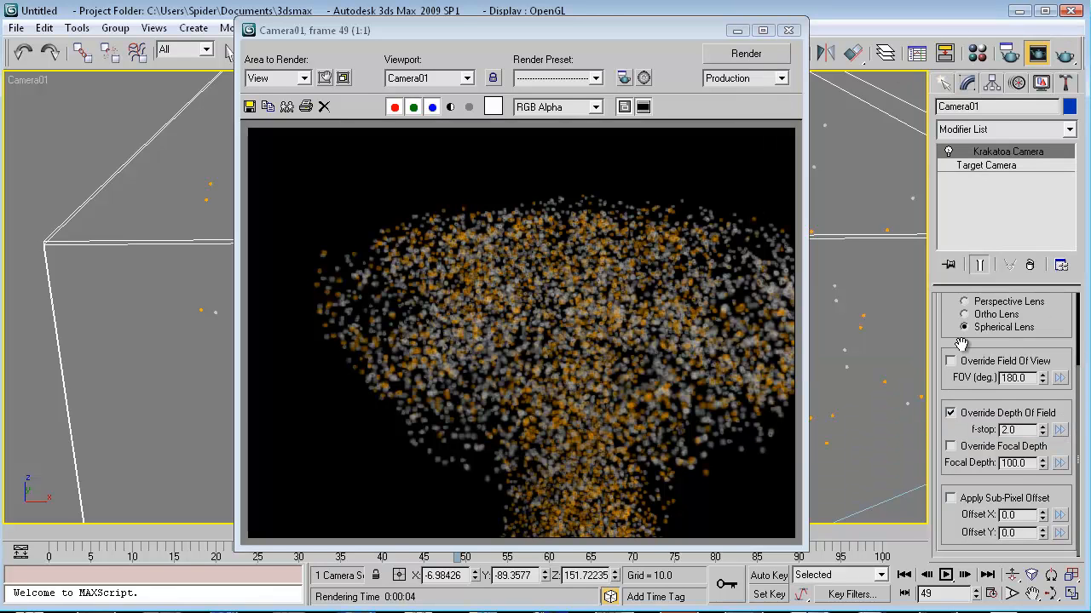
{"action": "double_click", "coordinate": [1019, 430]}
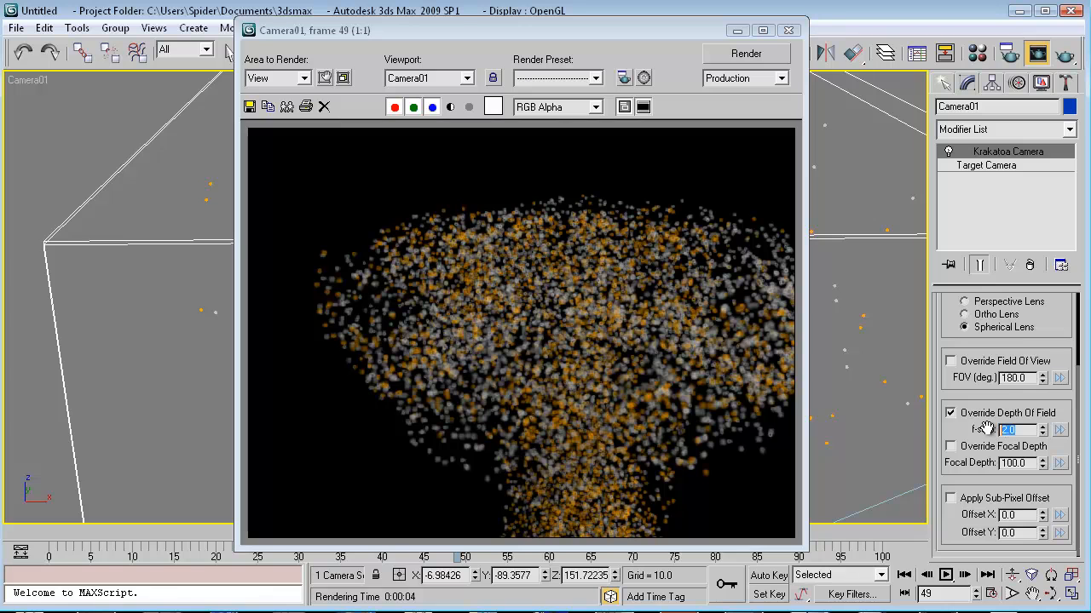